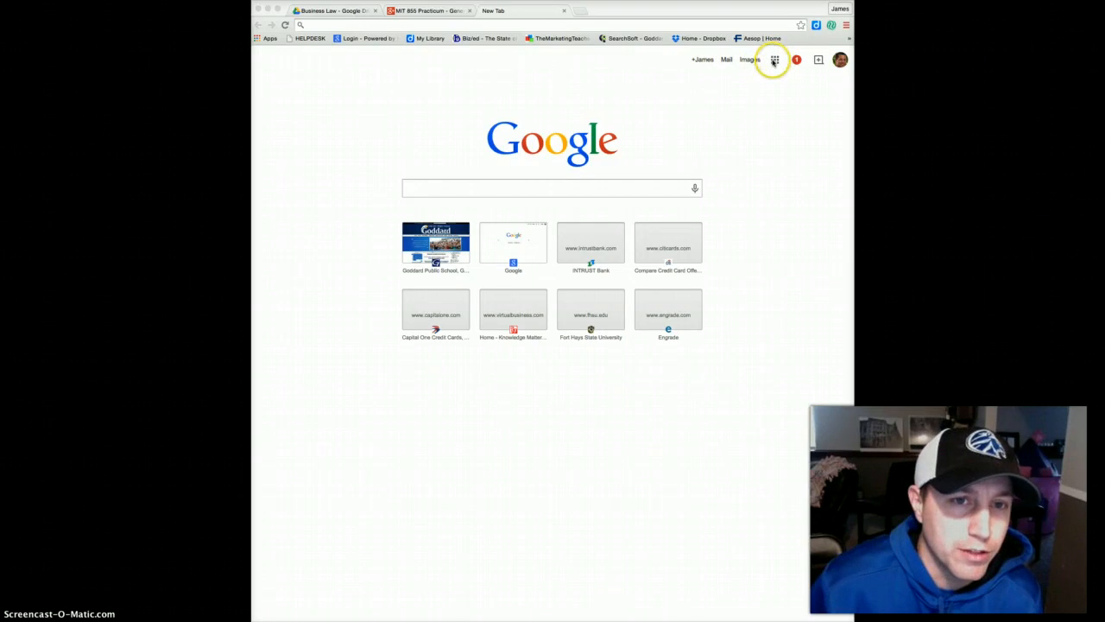
Open Google Drive from the Google apps menu in Chrome.
{"action": "left_click", "coordinate": [775, 62]}
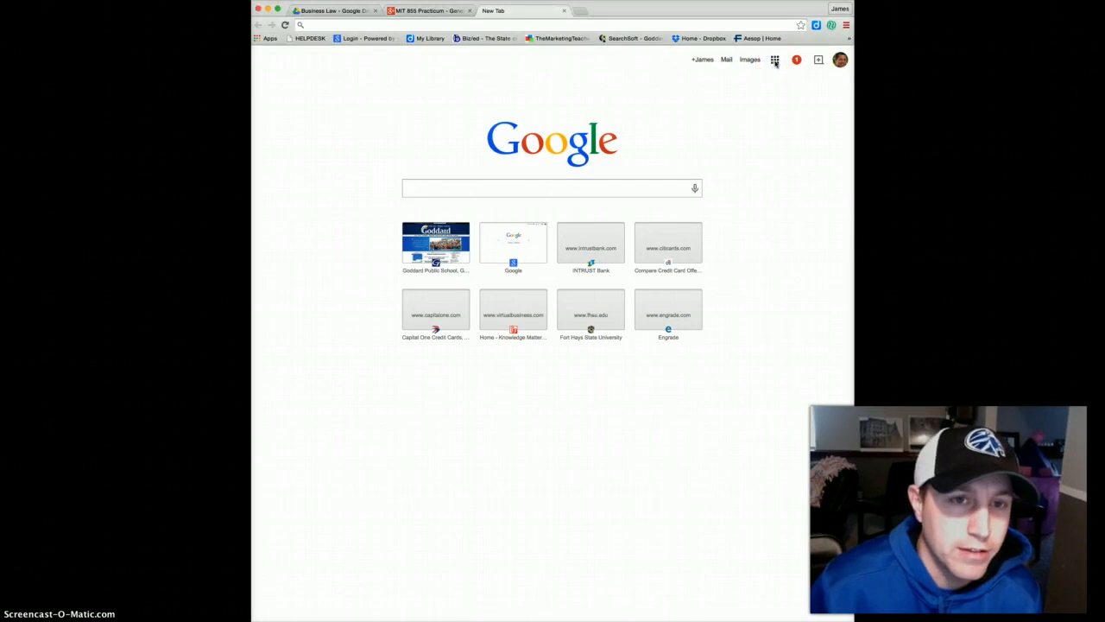
{"action": "left_click", "coordinate": [776, 62]}
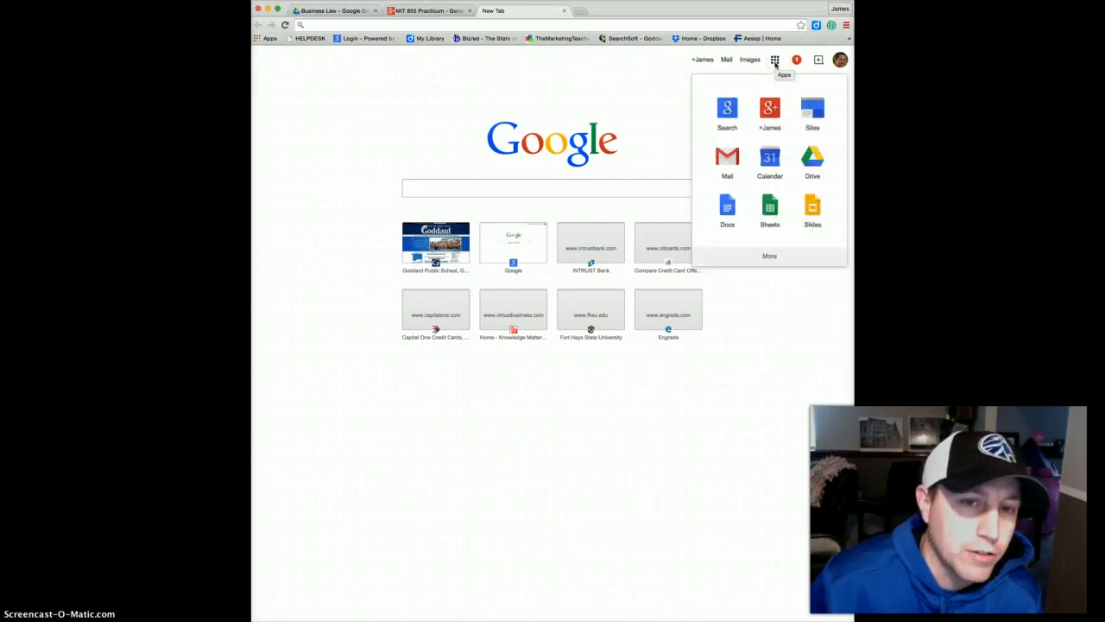
{"action": "left_click", "coordinate": [813, 162]}
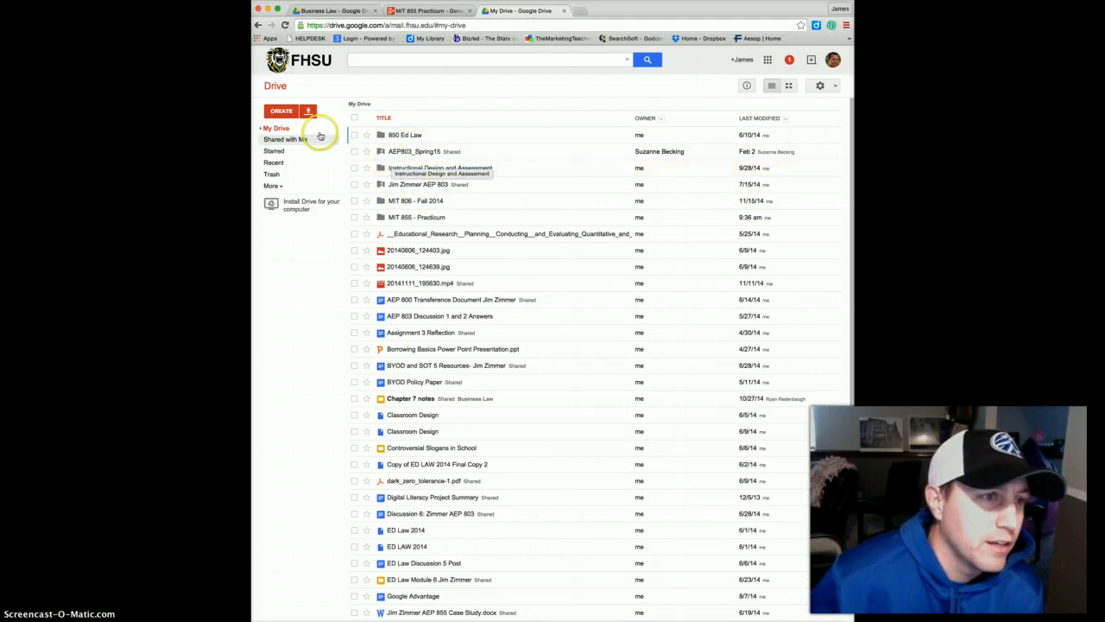
Create a new folder named 'Business Law - Spring 2015' in My Drive.
{"action": "left_click", "coordinate": [282, 105]}
{"action": "left_click", "coordinate": [284, 114]}
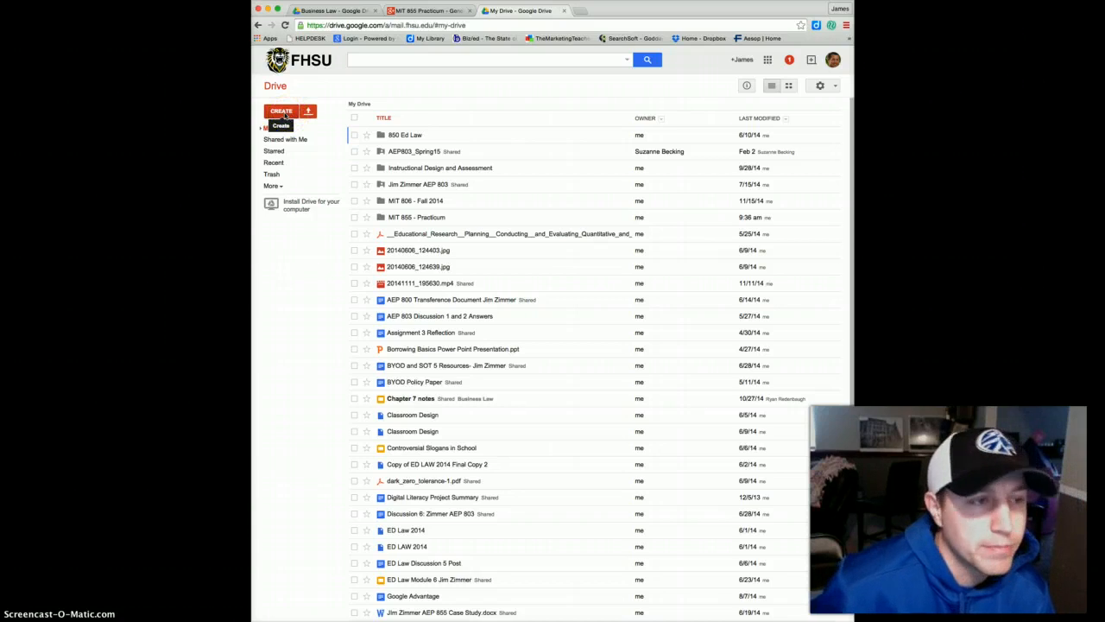
{"action": "left_click", "coordinate": [282, 112]}
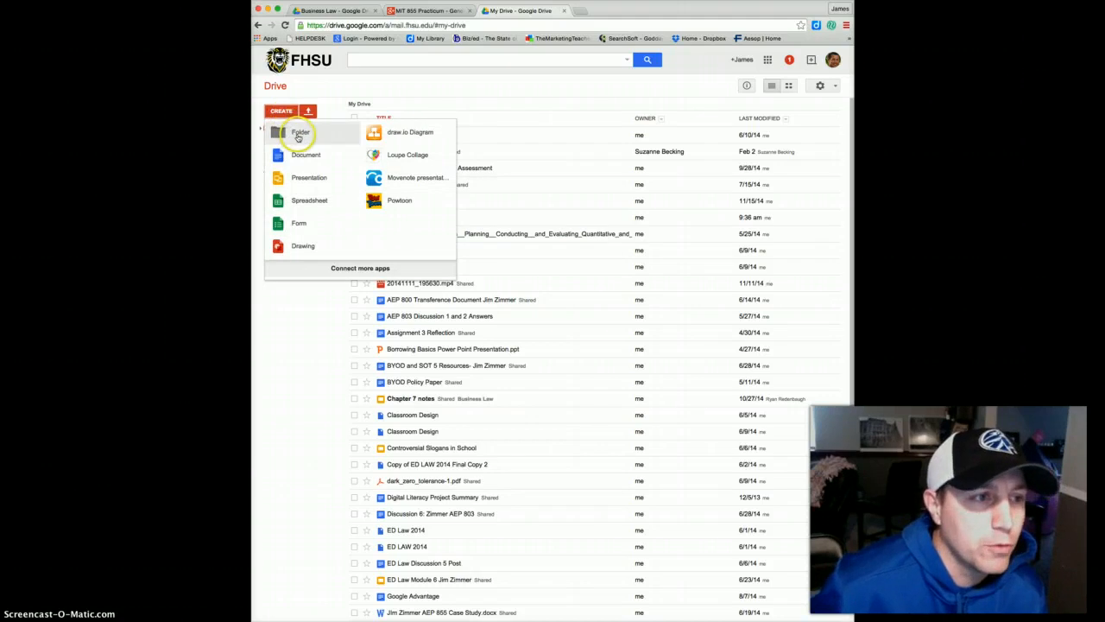
{"action": "left_click", "coordinate": [298, 135]}
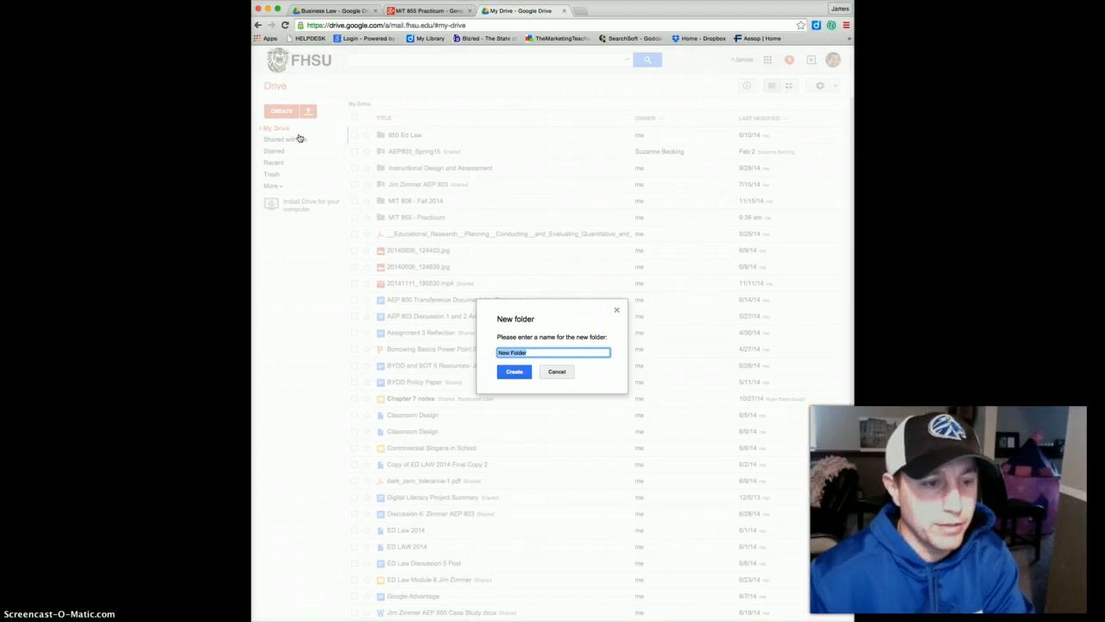
{"action": "type", "text": "Business"}
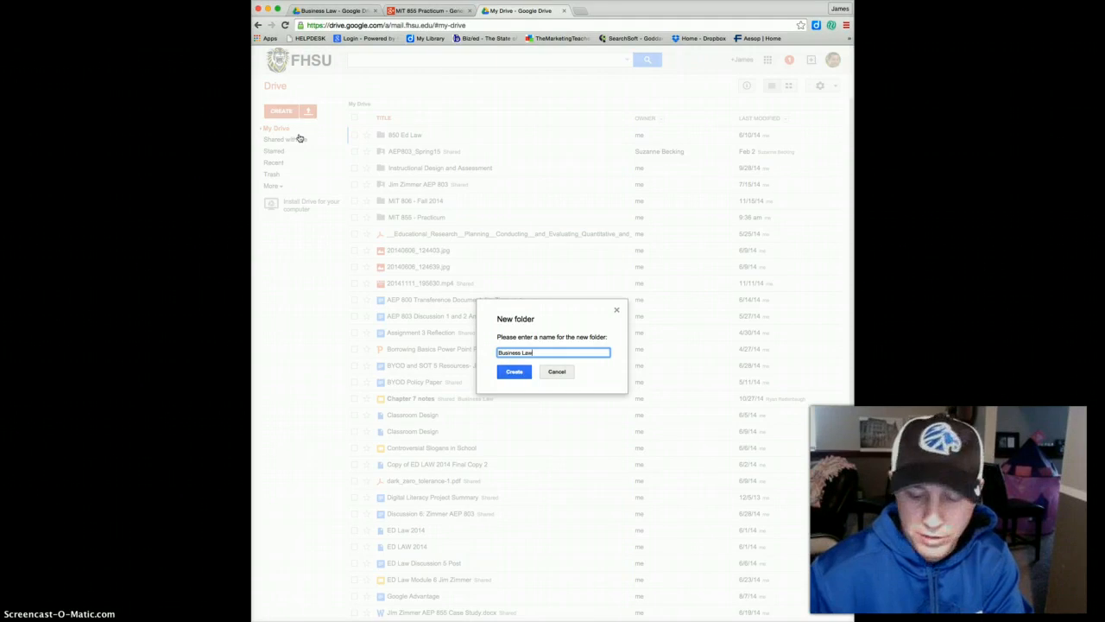
{"action": "type", "text": " Law -"}
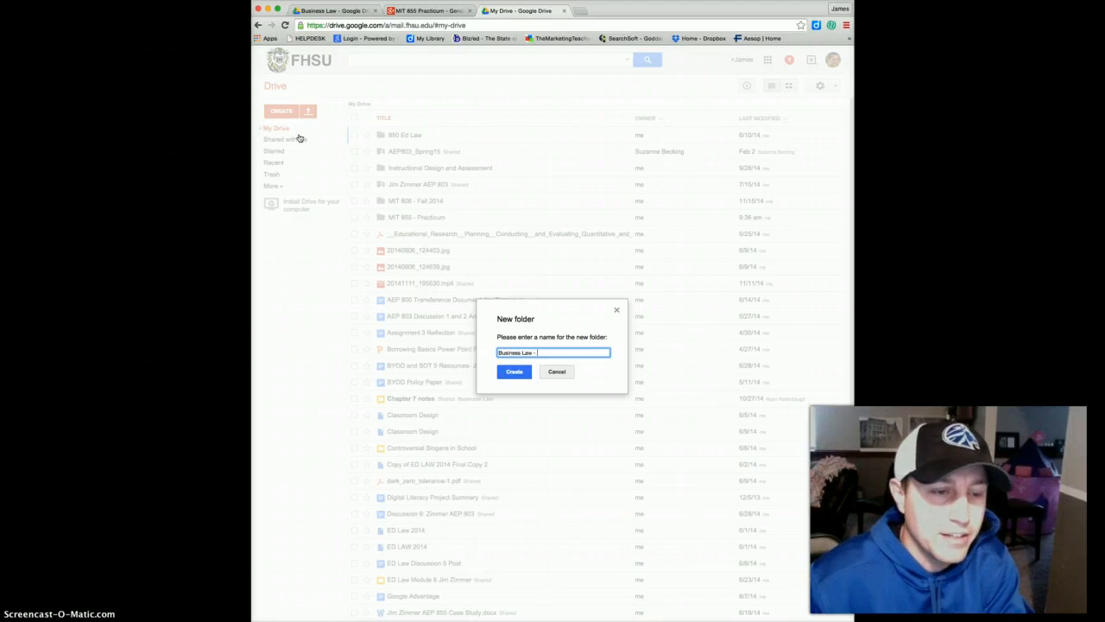
{"action": "type", "text": "SPr"}
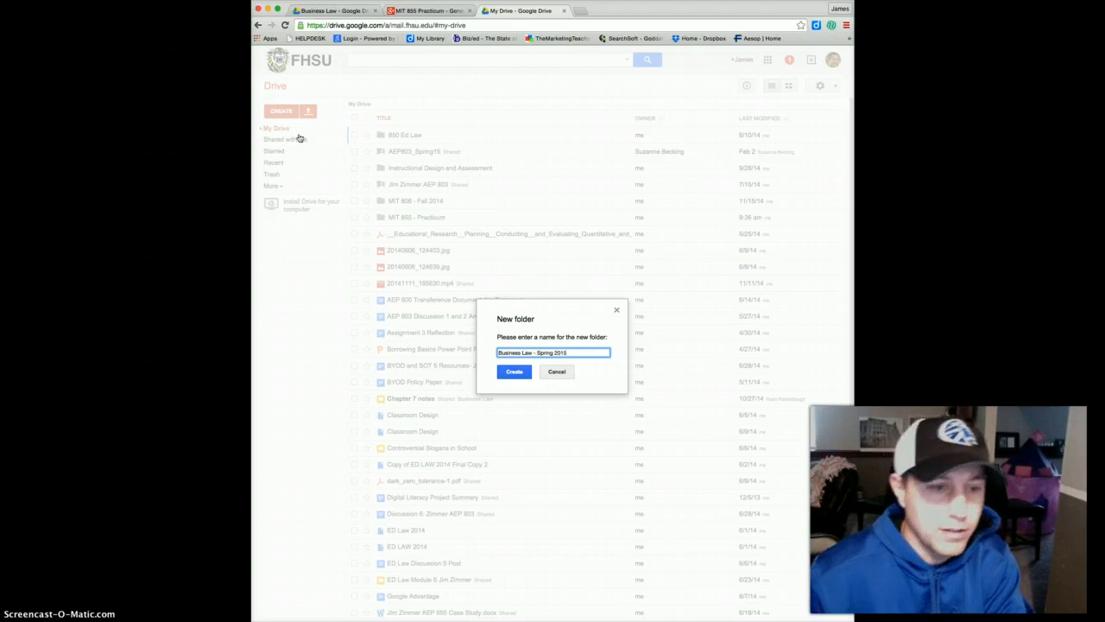
{"action": "left_click", "coordinate": [509, 373]}
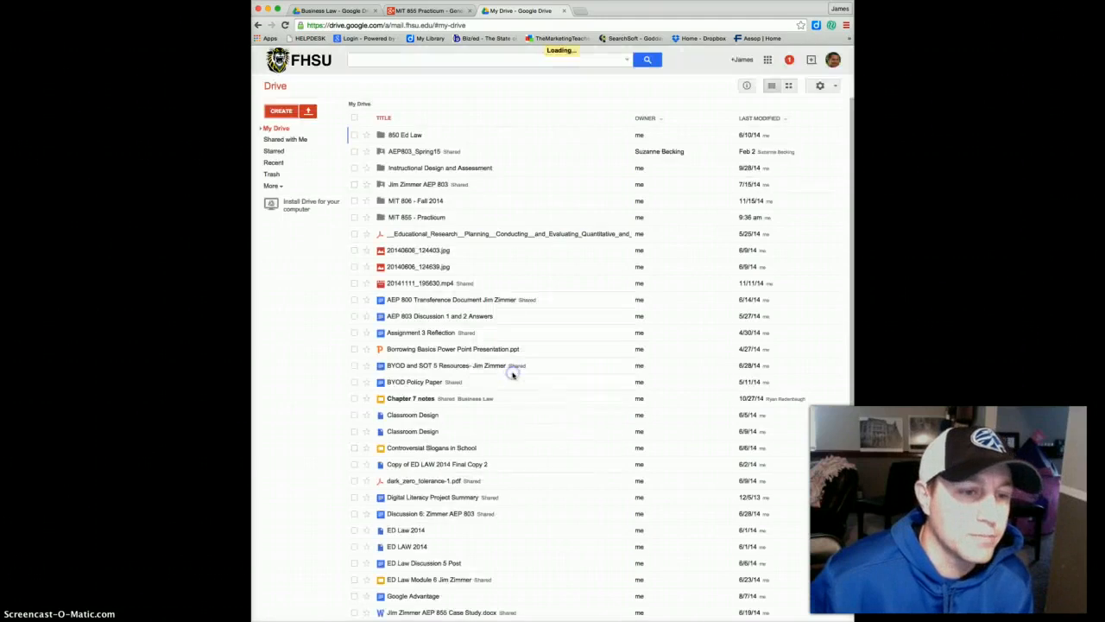
Create another folder named with the student's full name followed by '- Business Law'.
{"action": "left_click", "coordinate": [487, 283]}
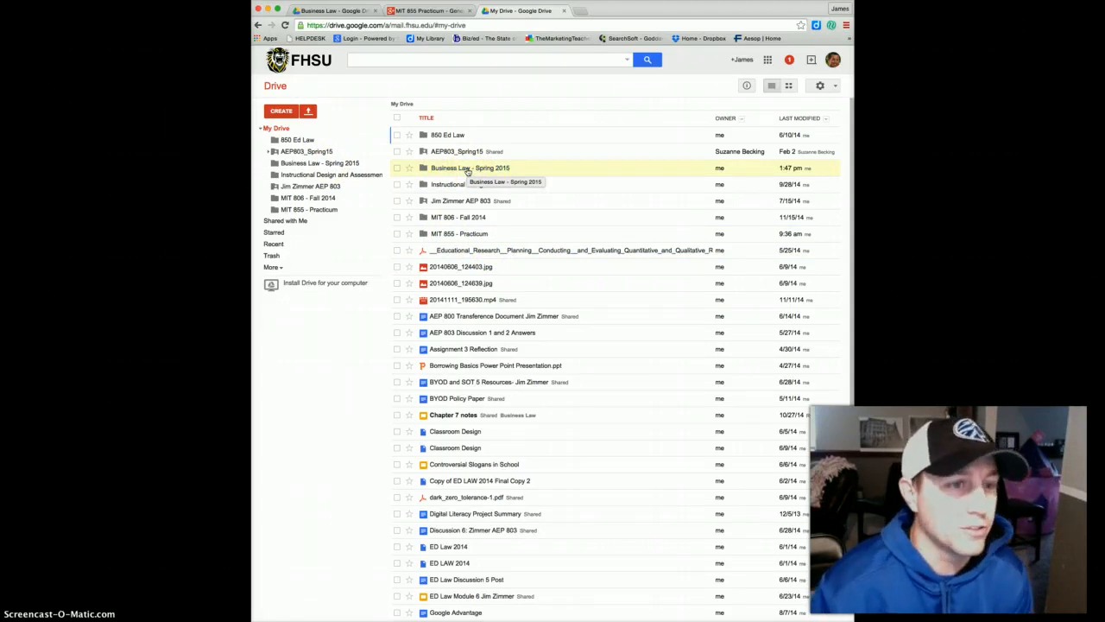
{"action": "left_click", "coordinate": [287, 117]}
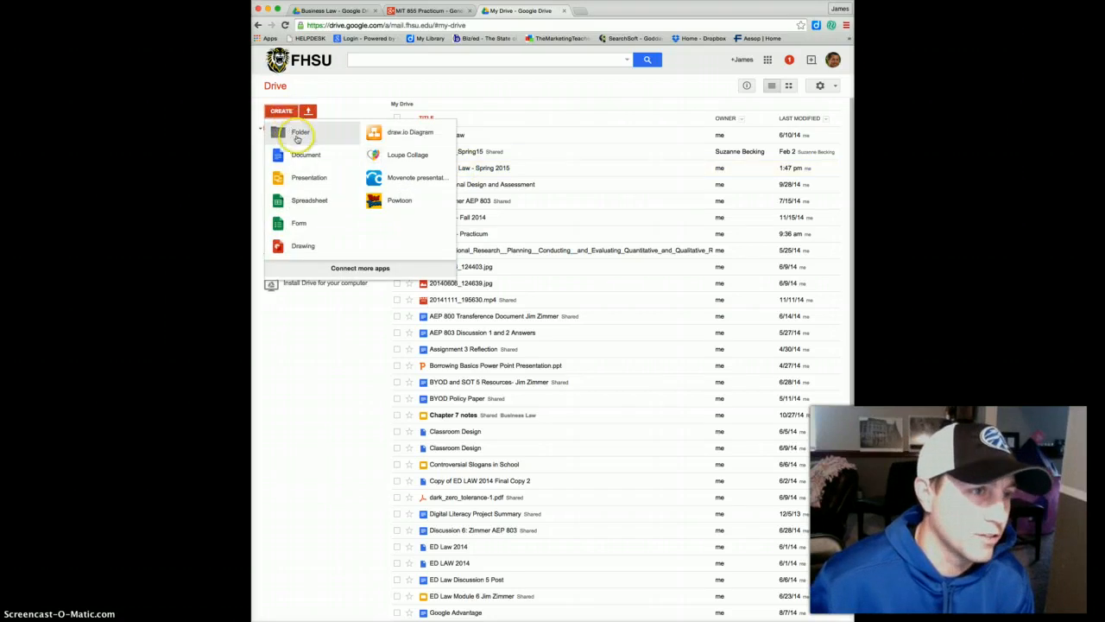
{"action": "left_click", "coordinate": [298, 136]}
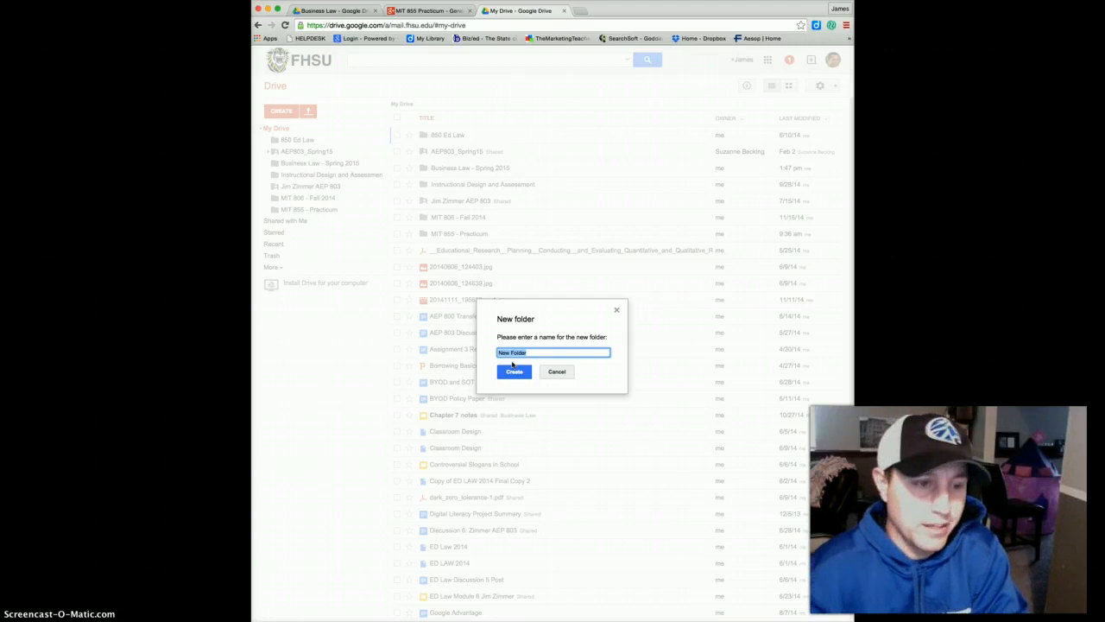
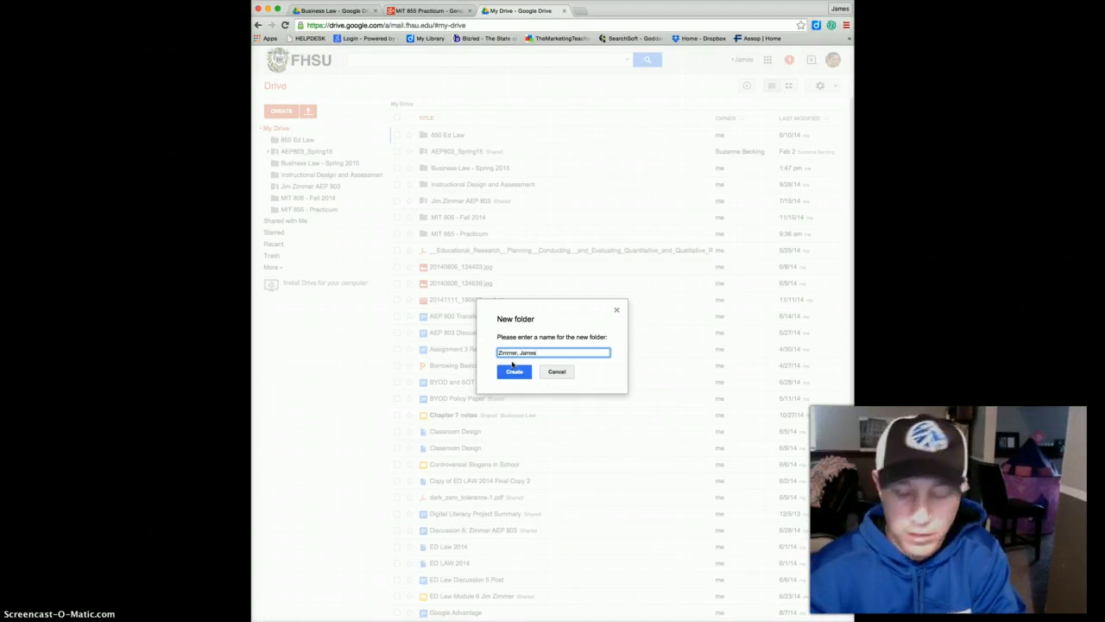
{"action": "type", "text": " - Busines"}
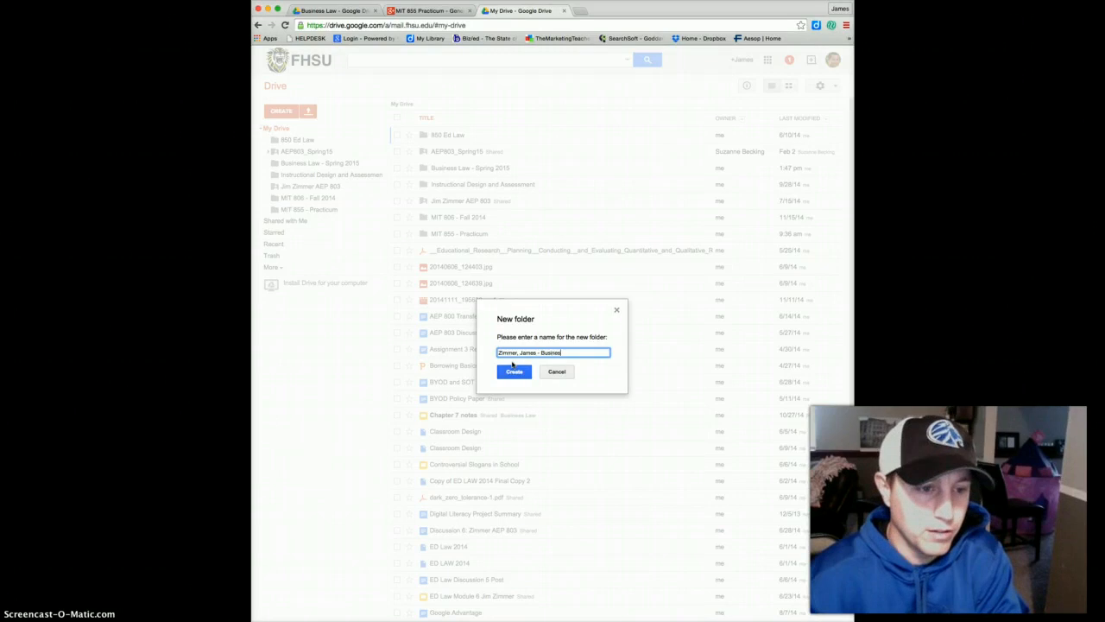
{"action": "type", "text": "s Law"}
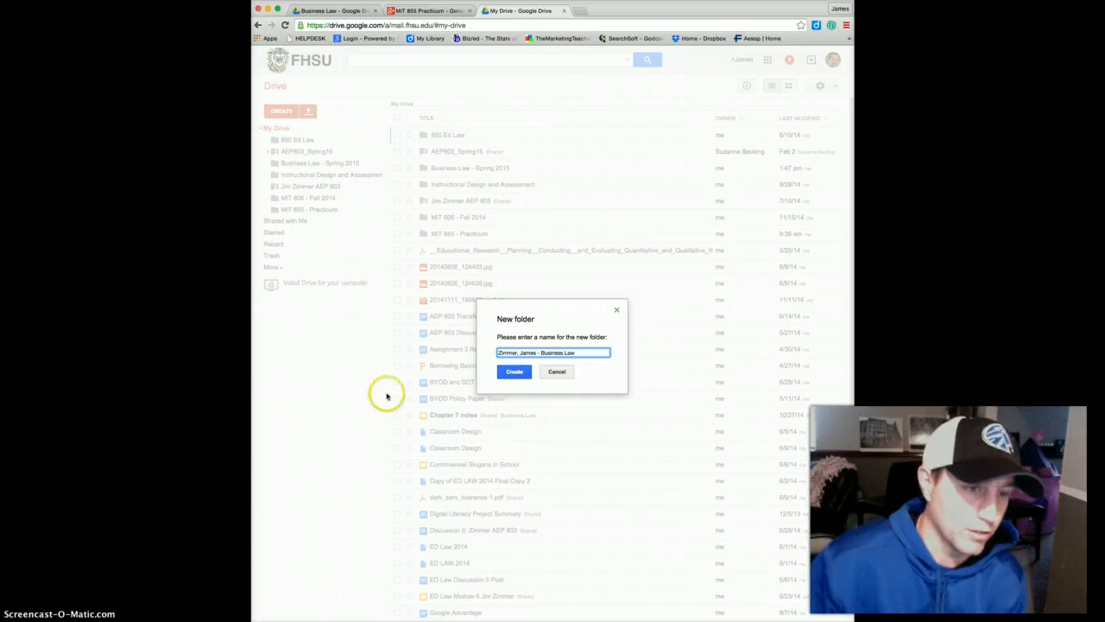
{"action": "left_click", "coordinate": [516, 373]}
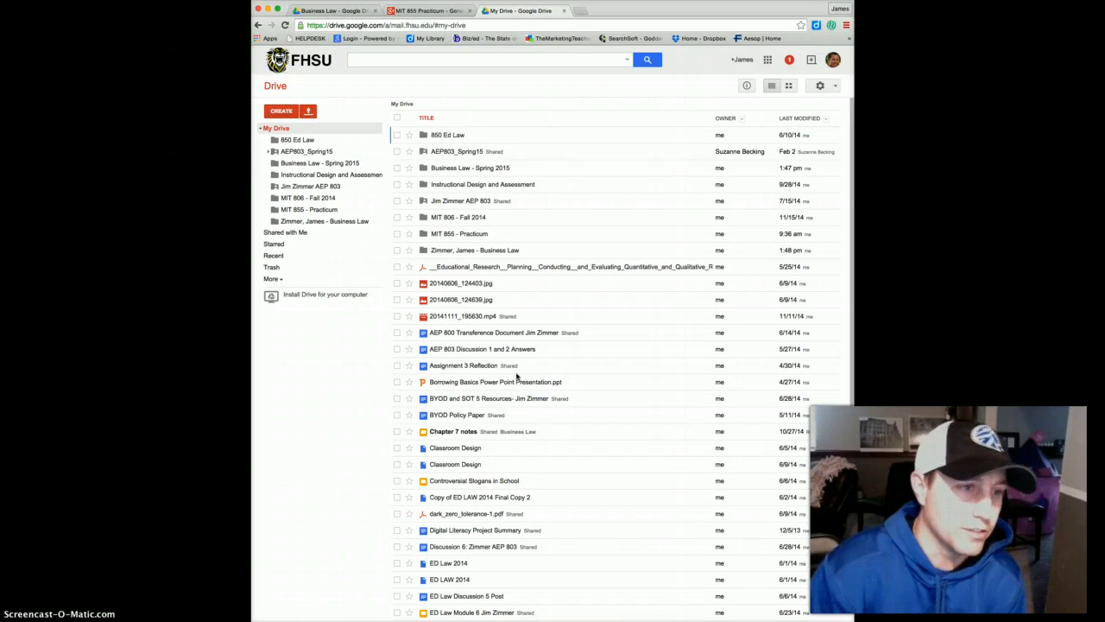
Move the 20140606_124403.jpg image into the student's Business Law folder, then open sharing settings.
{"action": "left_click", "coordinate": [466, 283]}
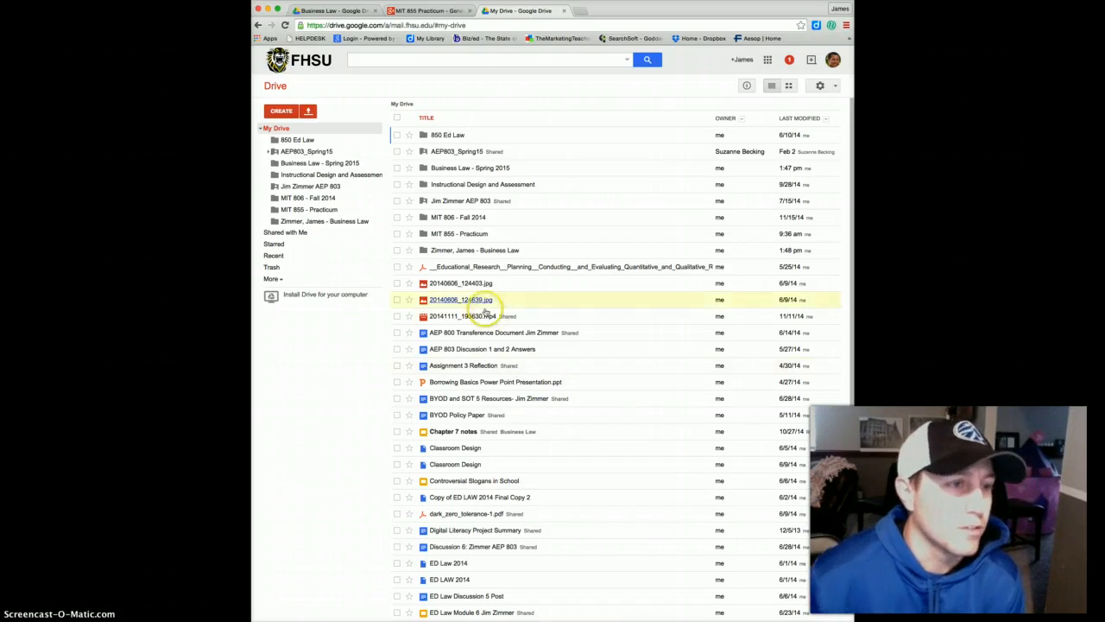
{"action": "left_click_drag", "start_coordinate": [466, 283], "coordinate": [331, 225]}
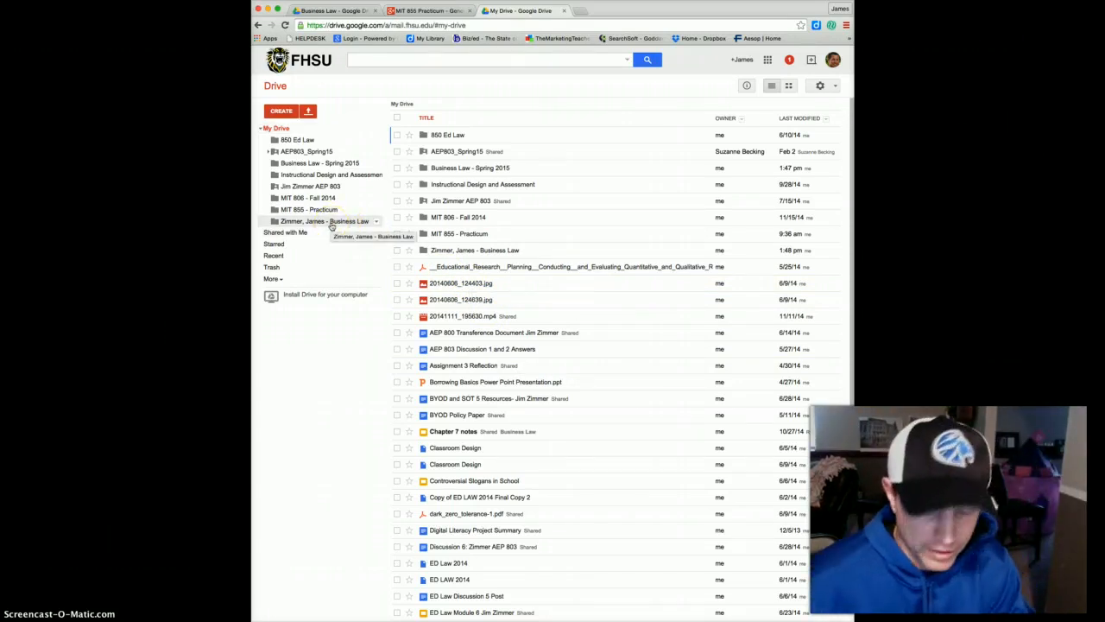
{"action": "right_click", "coordinate": [331, 225]}
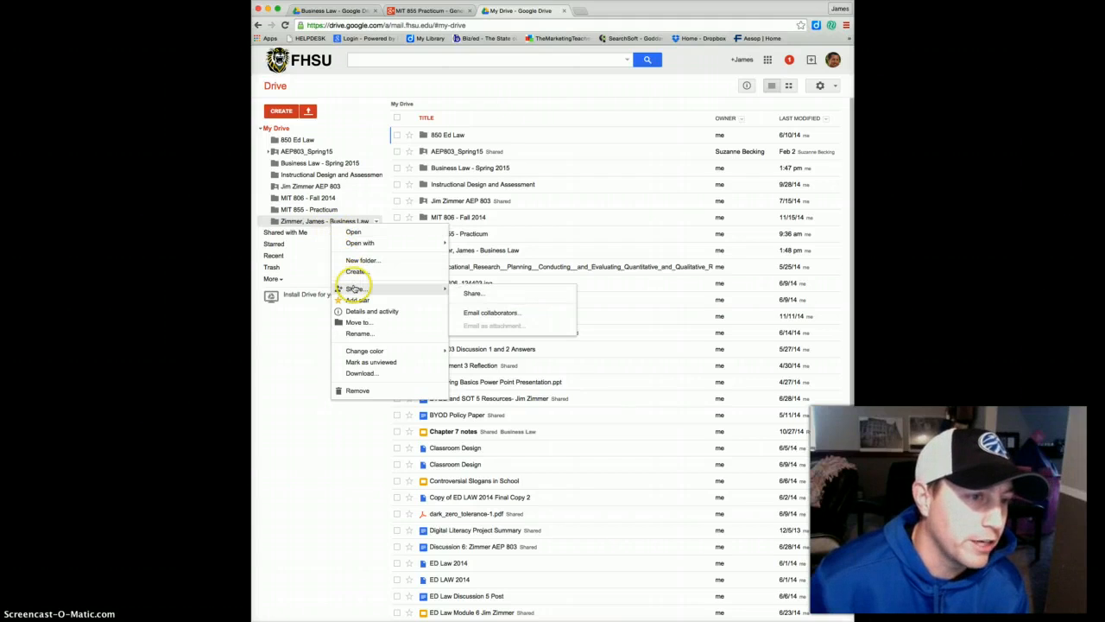
{"action": "left_click", "coordinate": [379, 293]}
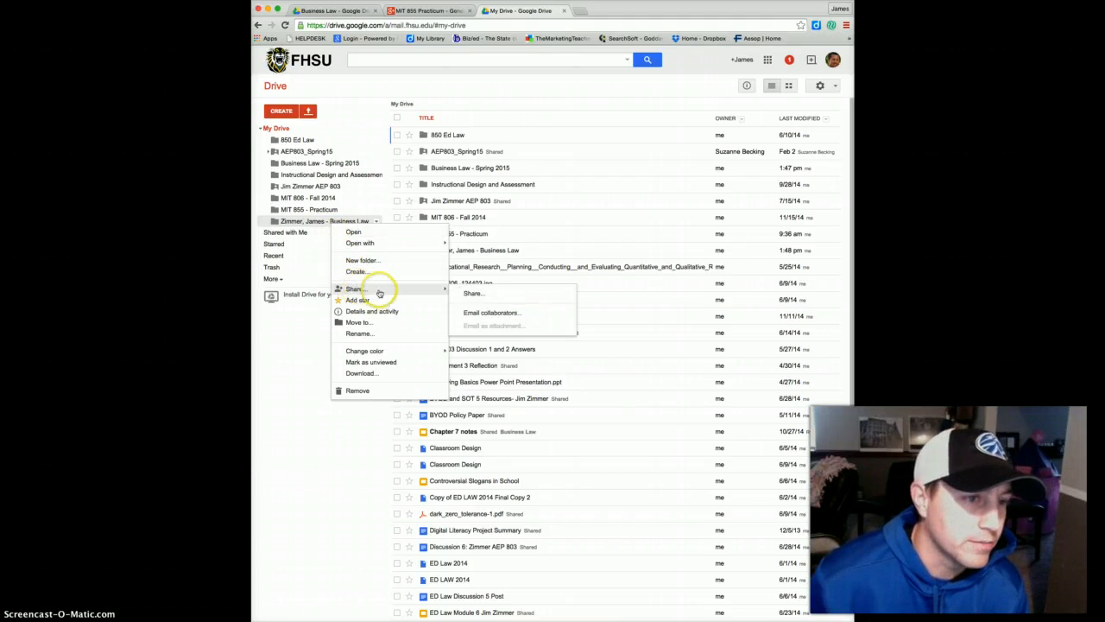
{"action": "left_click", "coordinate": [480, 295]}
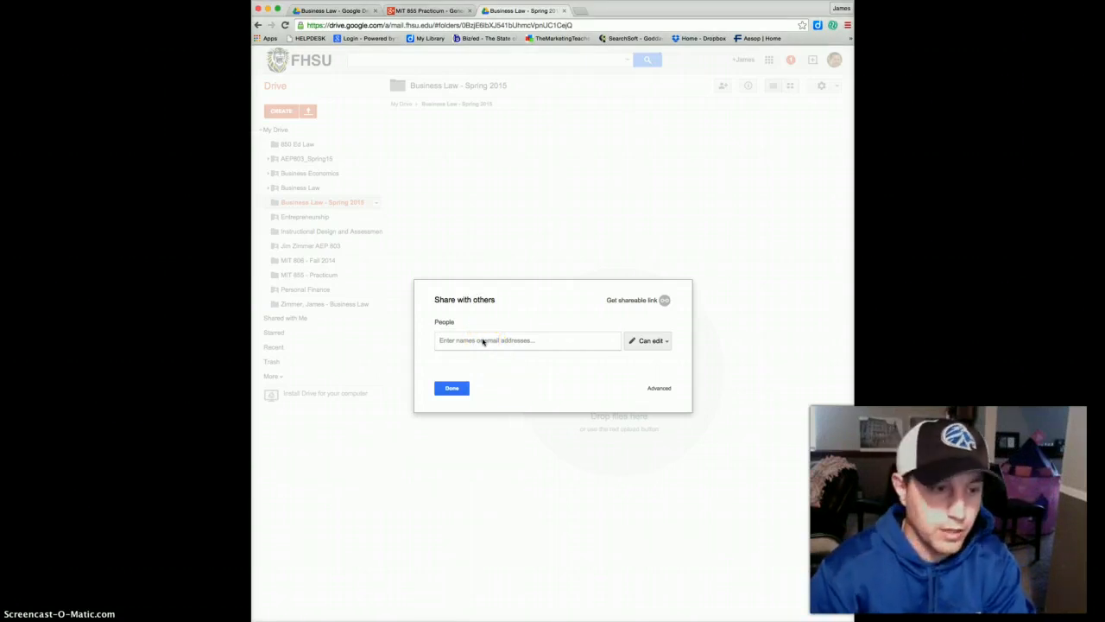
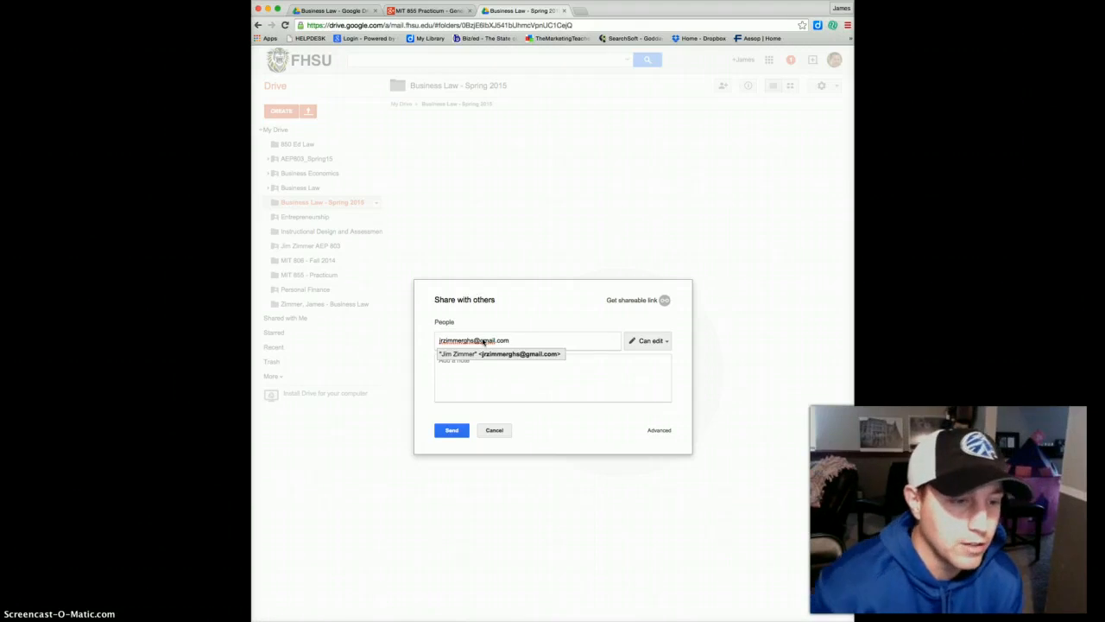
Share the folder with the collaborator's e-mail address, send the invitation, and close the dialog.
{"action": "left_click", "coordinate": [450, 434]}
{"action": "left_click", "coordinate": [461, 430]}
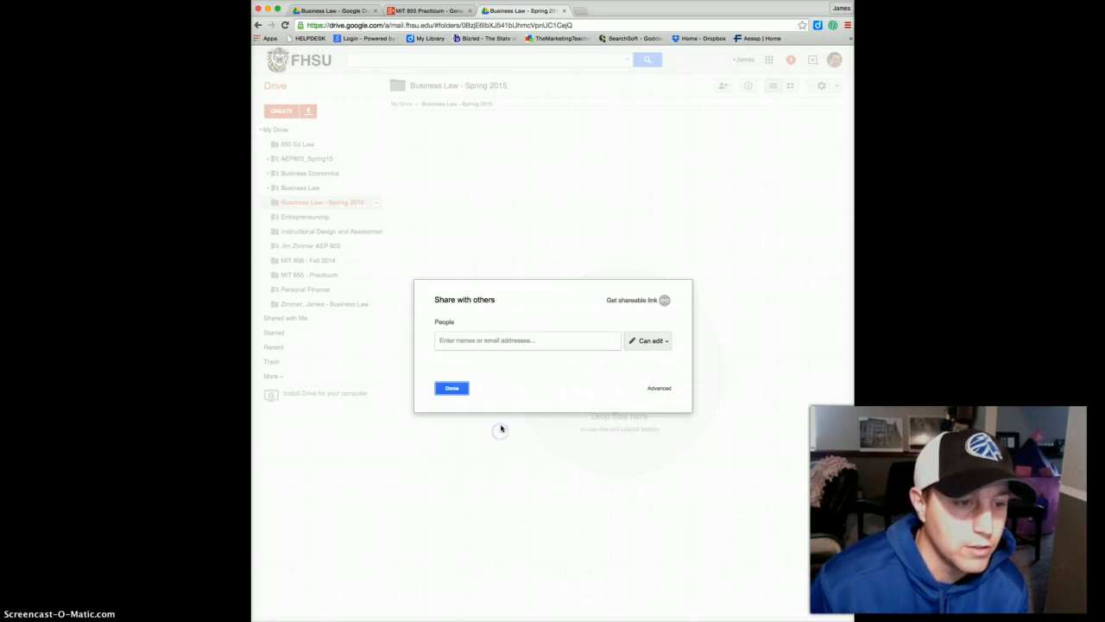
{"action": "left_click", "coordinate": [451, 388]}
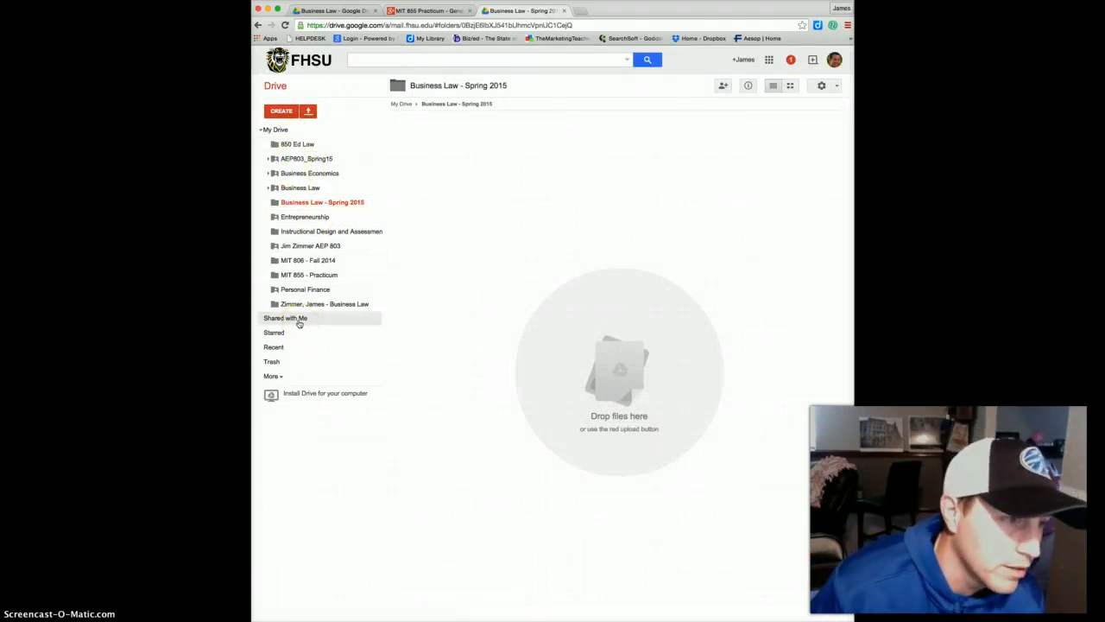
In Shared with Me, select the Marketing, Personal Finance, Business Economics, Entrepreneurship and Business Law folders.
{"action": "left_click", "coordinate": [299, 319]}
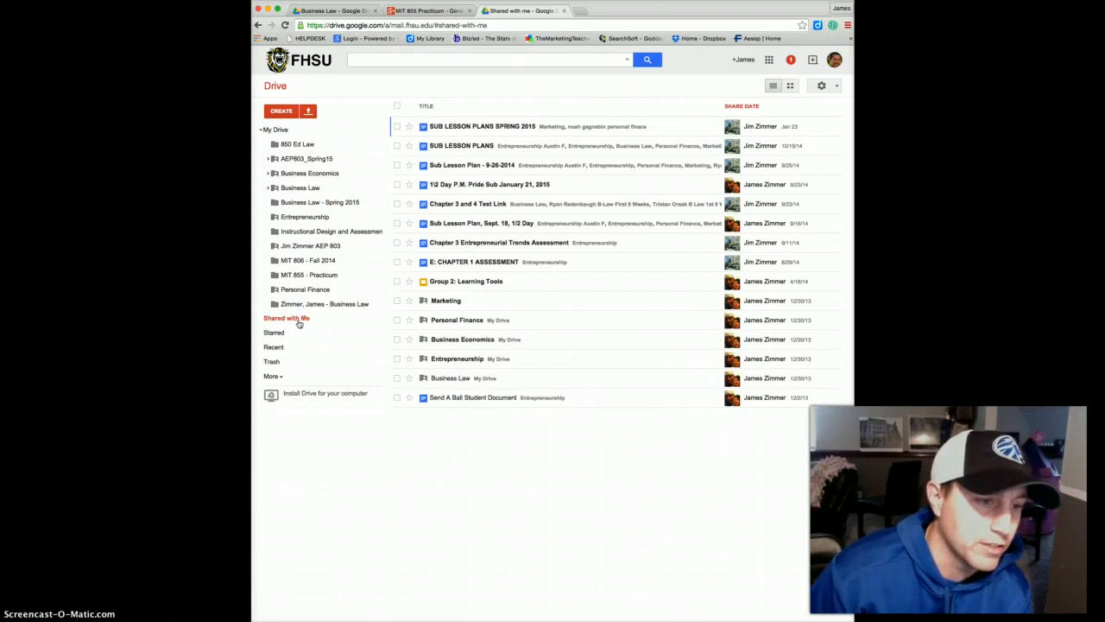
{"action": "left_click", "coordinate": [424, 316]}
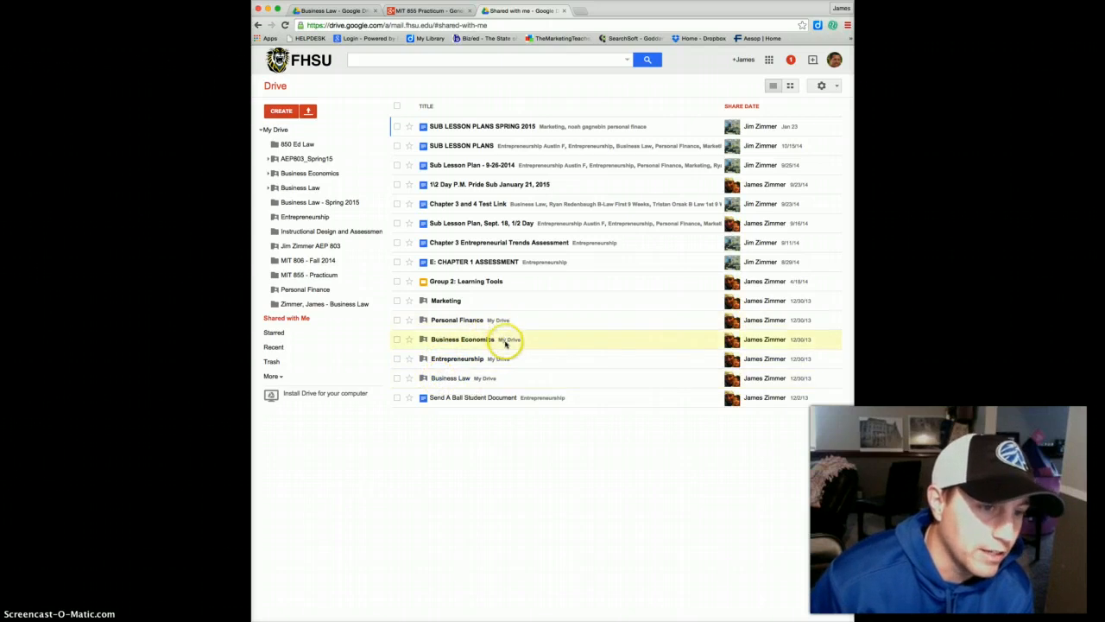
{"action": "left_click", "coordinate": [397, 320]}
{"action": "left_click", "coordinate": [397, 340]}
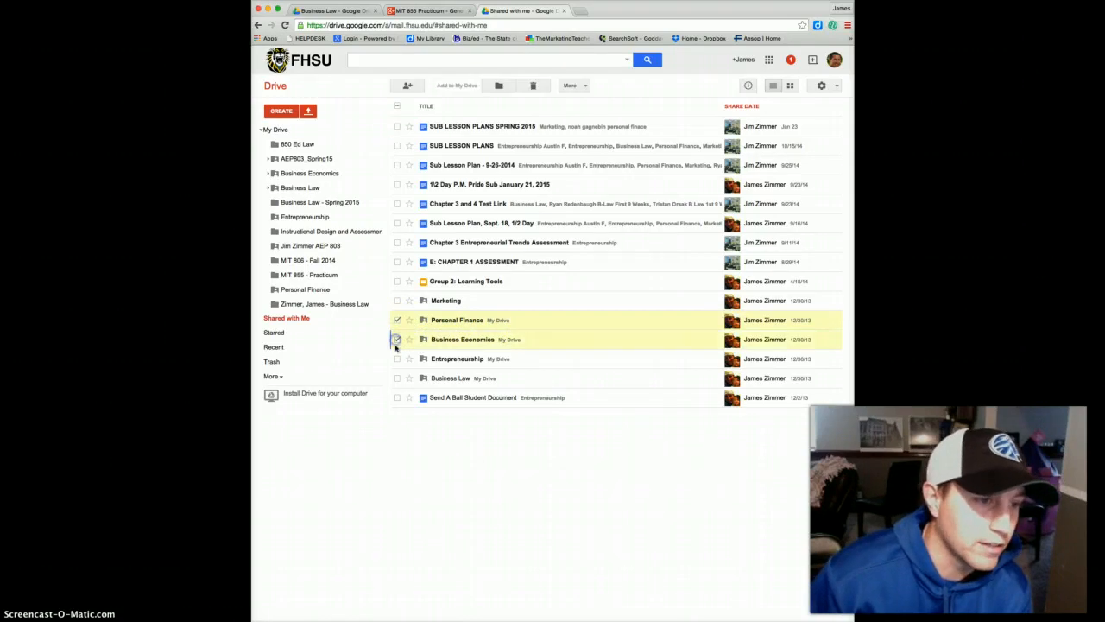
{"action": "left_click", "coordinate": [398, 359]}
{"action": "left_click", "coordinate": [397, 378]}
{"action": "left_click", "coordinate": [397, 301]}
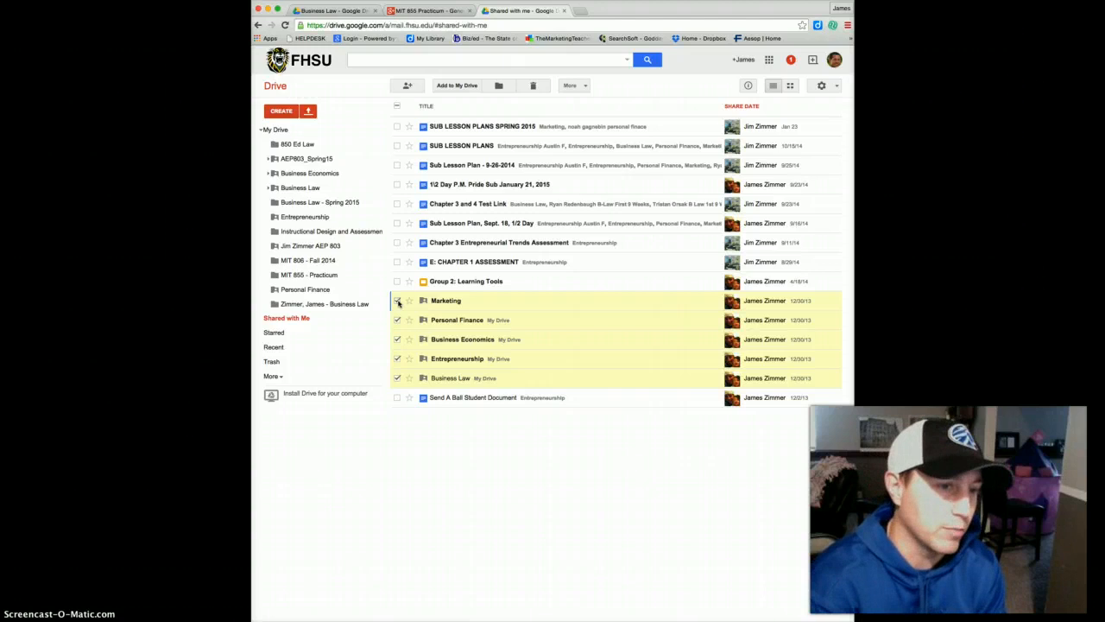
{"action": "left_click", "coordinate": [498, 88]}
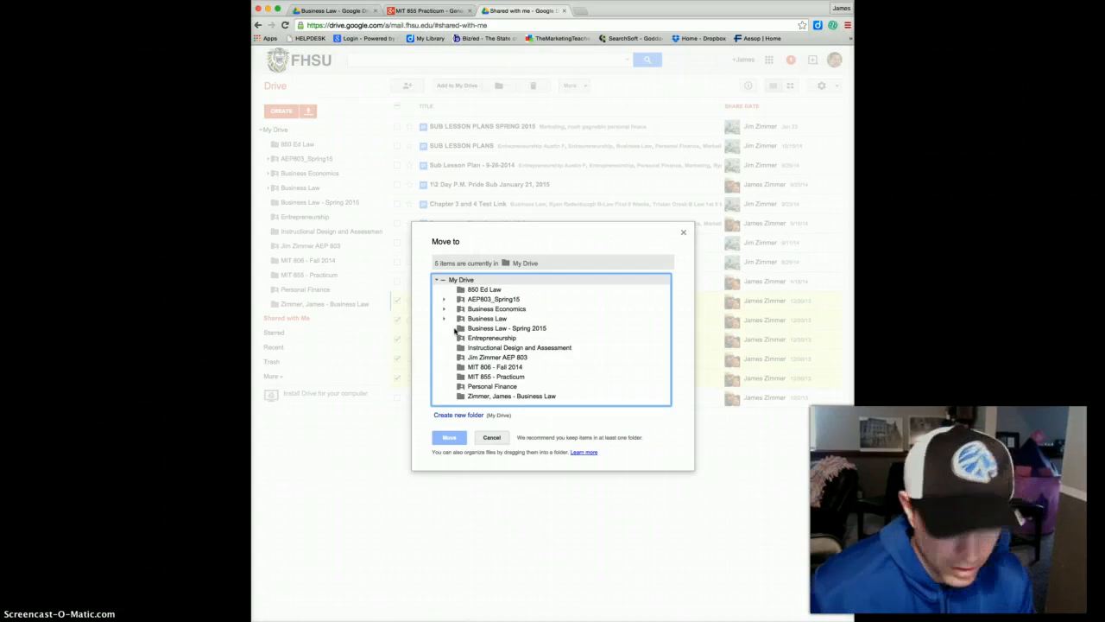
{"action": "left_click", "coordinate": [454, 330]}
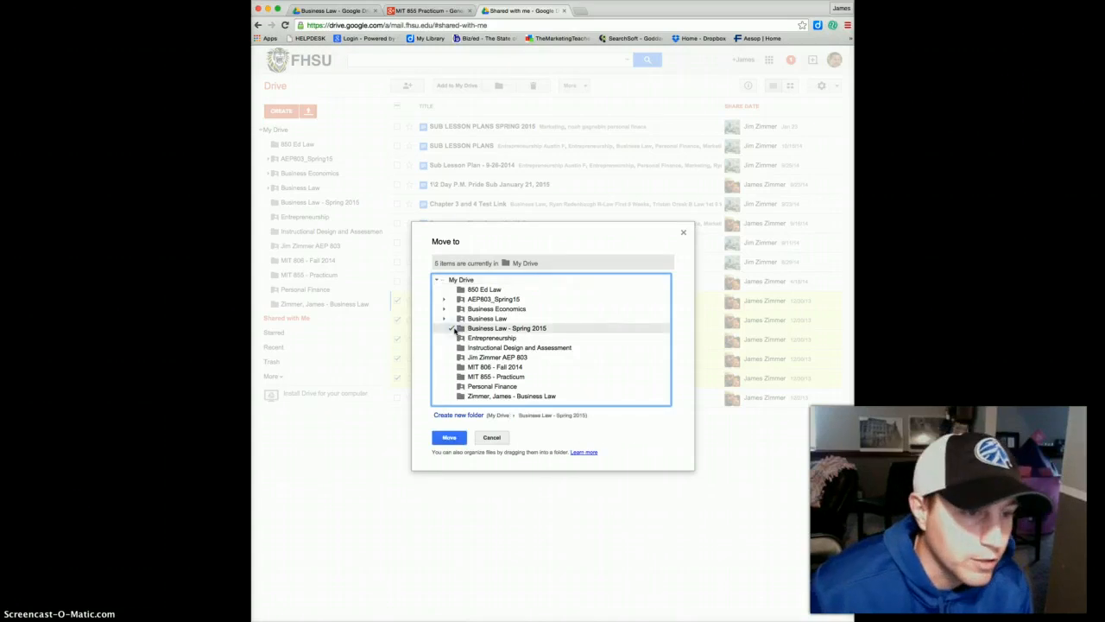
{"action": "left_click", "coordinate": [451, 439]}
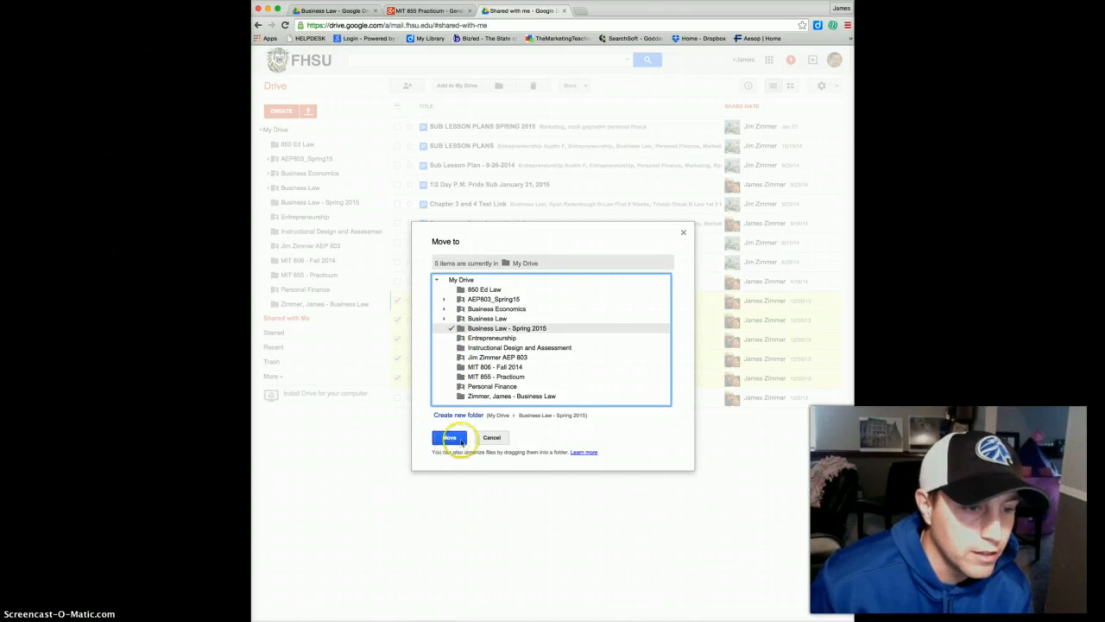
{"action": "left_click", "coordinate": [490, 438]}
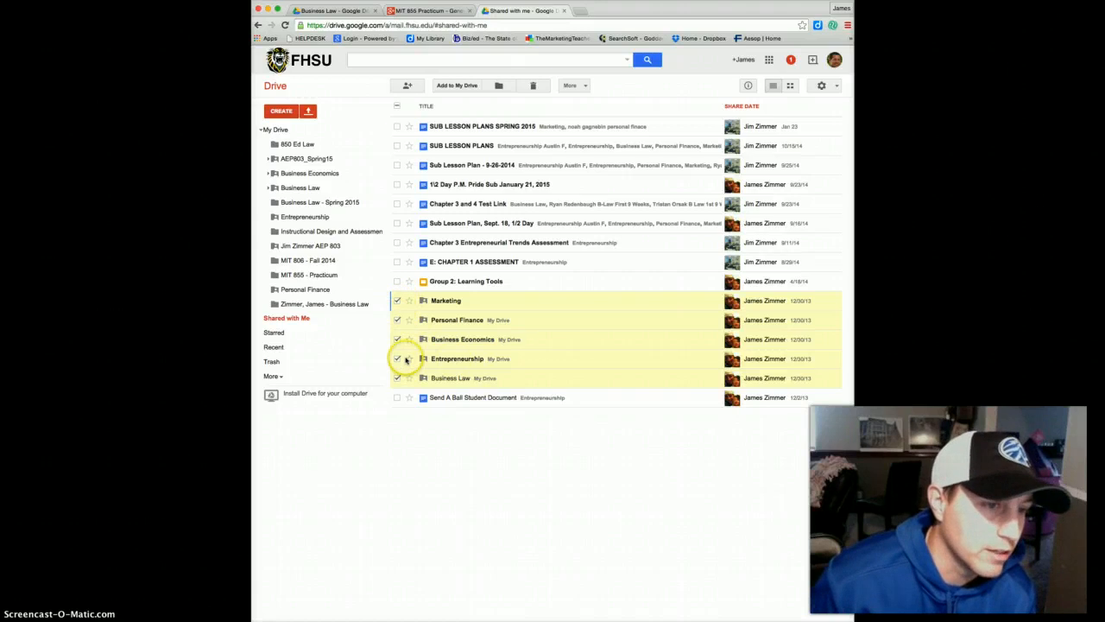
Move the five selected course folders into Business Law - Spring 2015.
{"action": "left_click", "coordinate": [449, 302]}
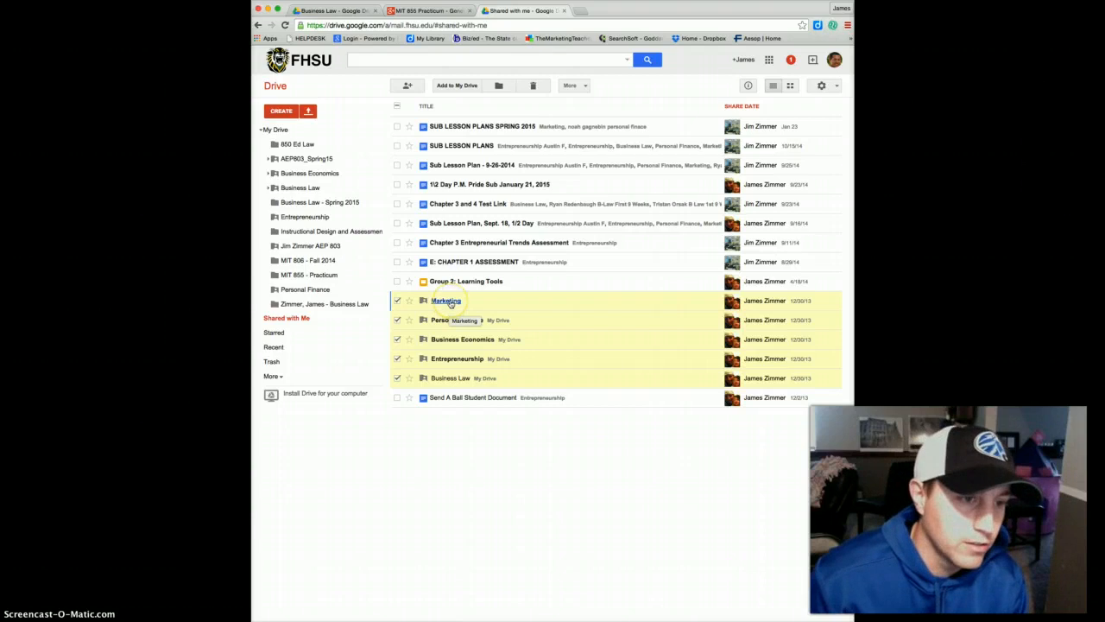
{"action": "left_click", "coordinate": [442, 380]}
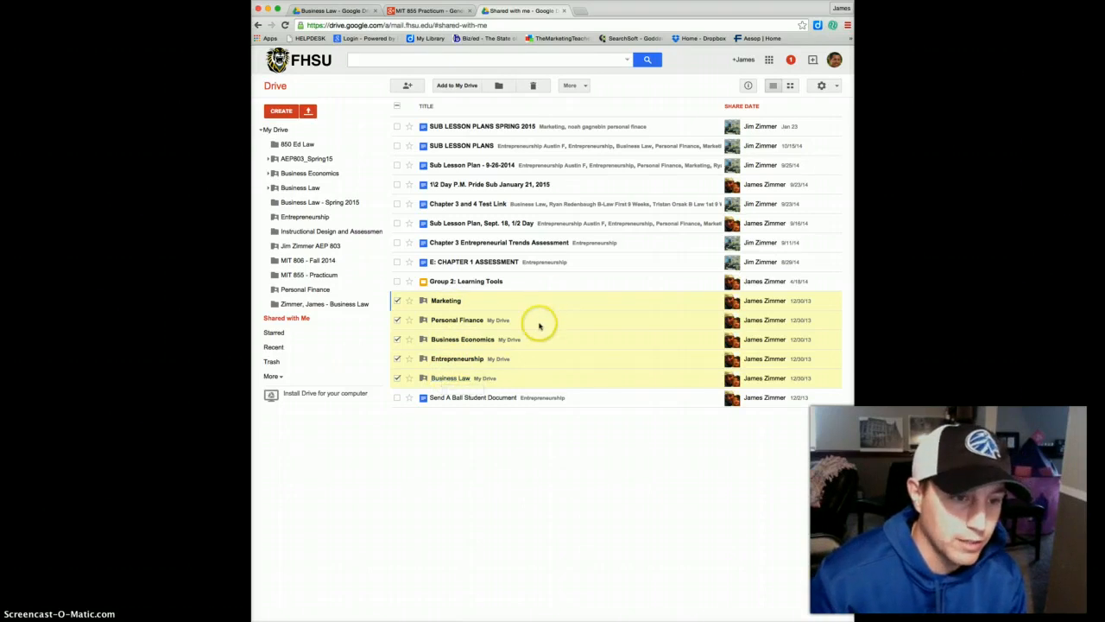
{"action": "right_click", "coordinate": [477, 343]}
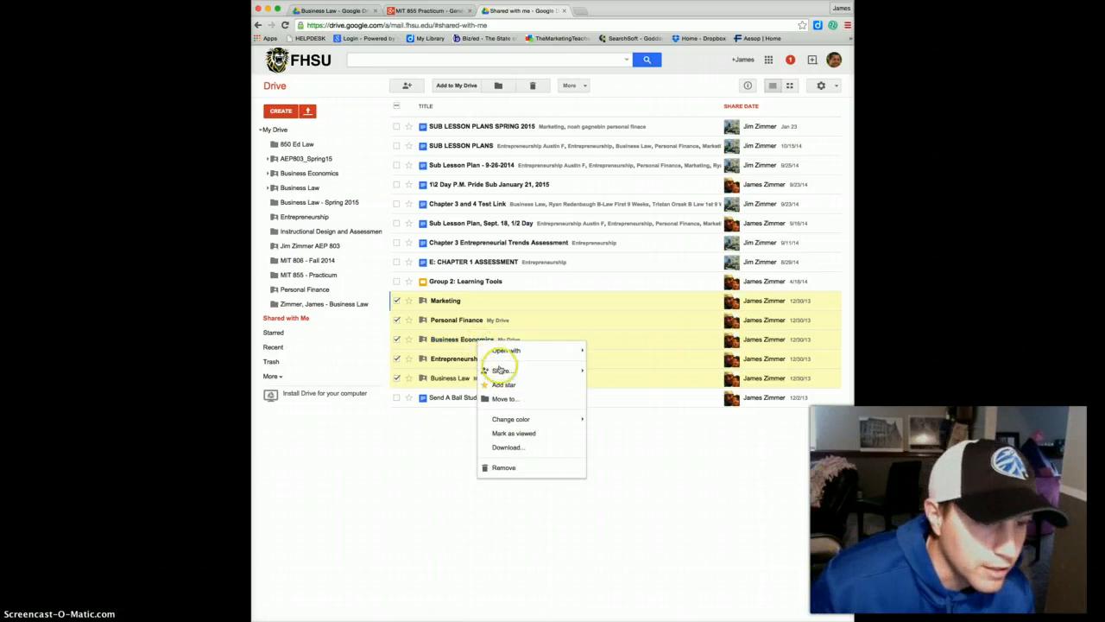
{"action": "left_click", "coordinate": [505, 399]}
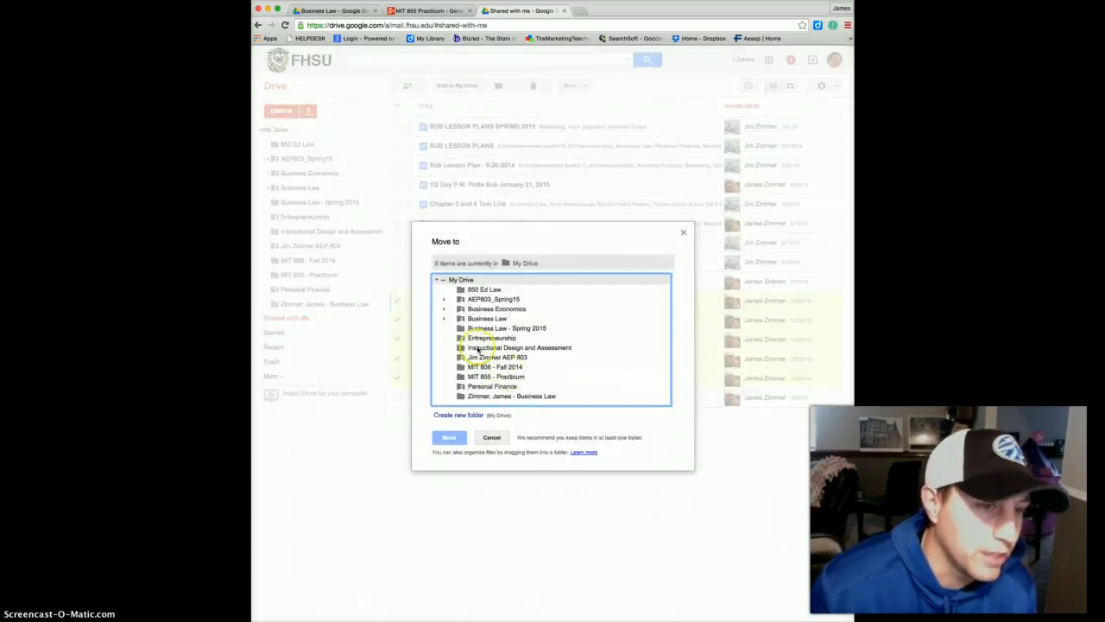
{"action": "left_click", "coordinate": [484, 328]}
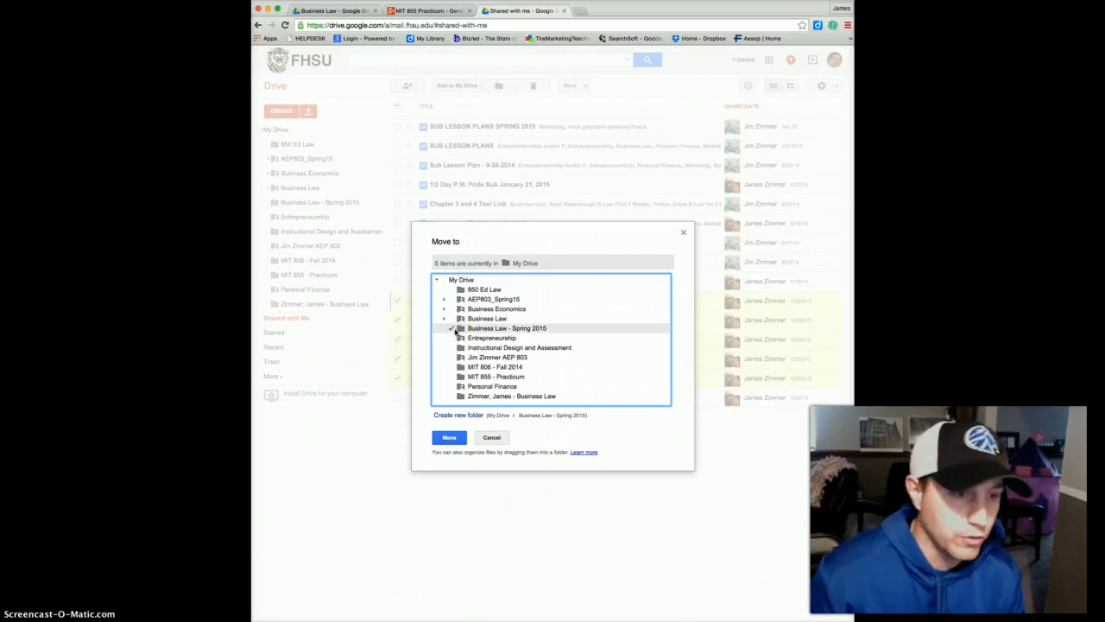
{"action": "left_click", "coordinate": [449, 438]}
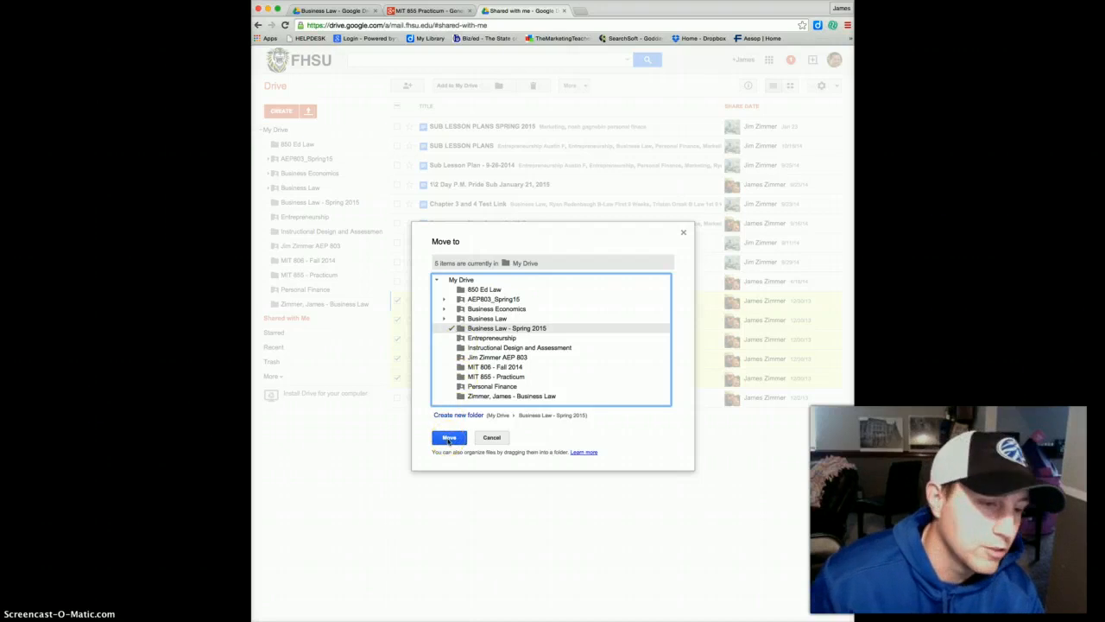
{"action": "left_click", "coordinate": [448, 438]}
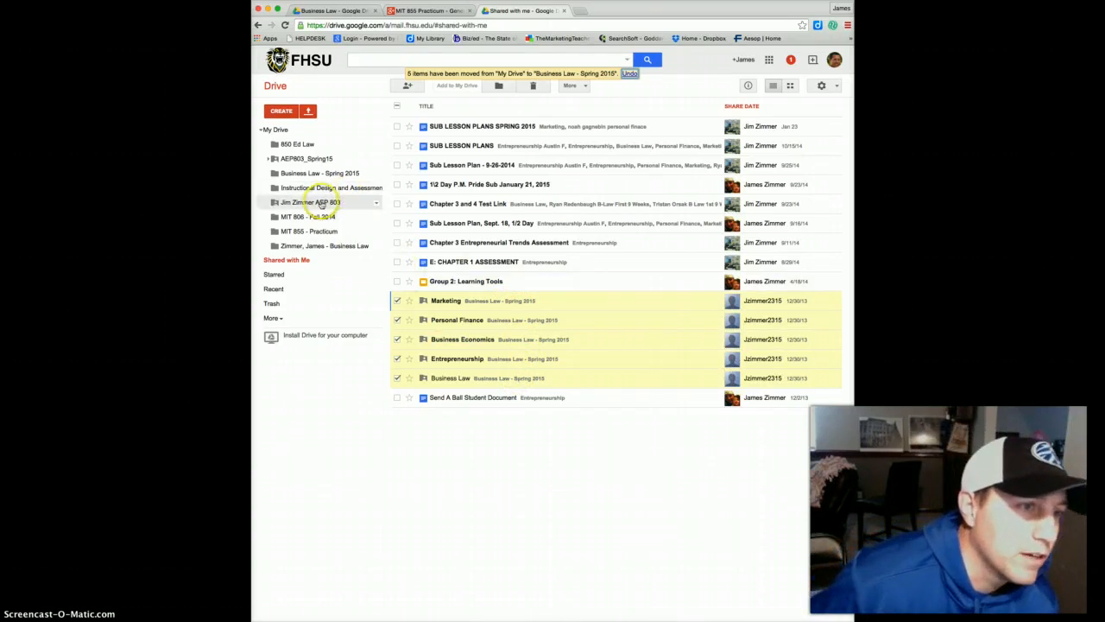
Open the Business Law - Spring 2015 folder to view its five course folders.
{"action": "left_click", "coordinate": [320, 172]}
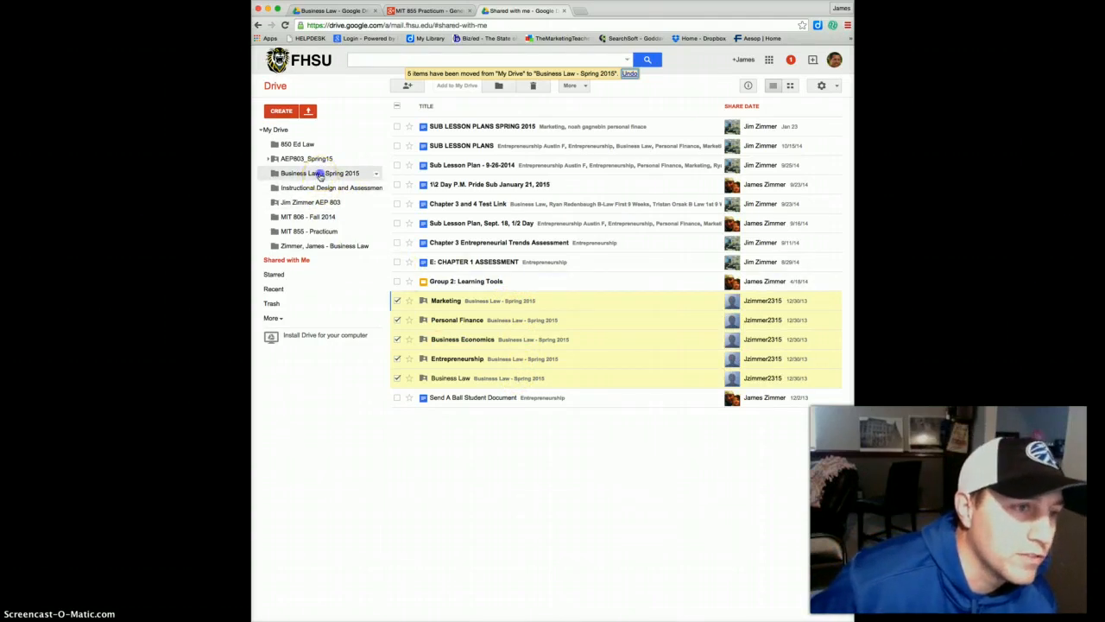
{"action": "left_click", "coordinate": [464, 140]}
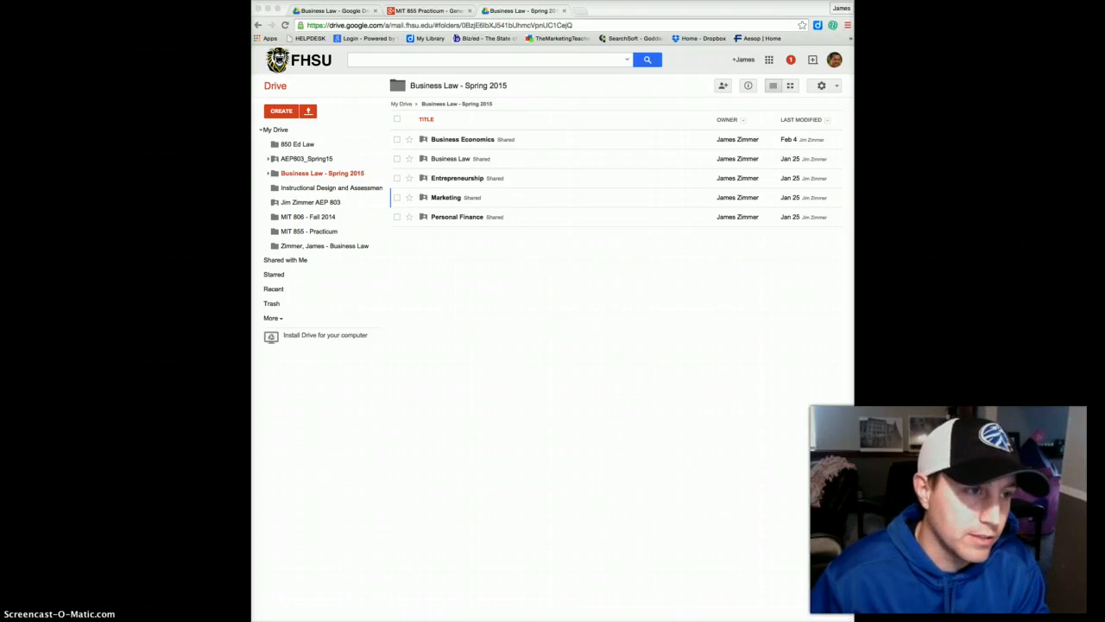
Create a new blank Google Docs document from the CREATE menu.
{"action": "left_click", "coordinate": [282, 111]}
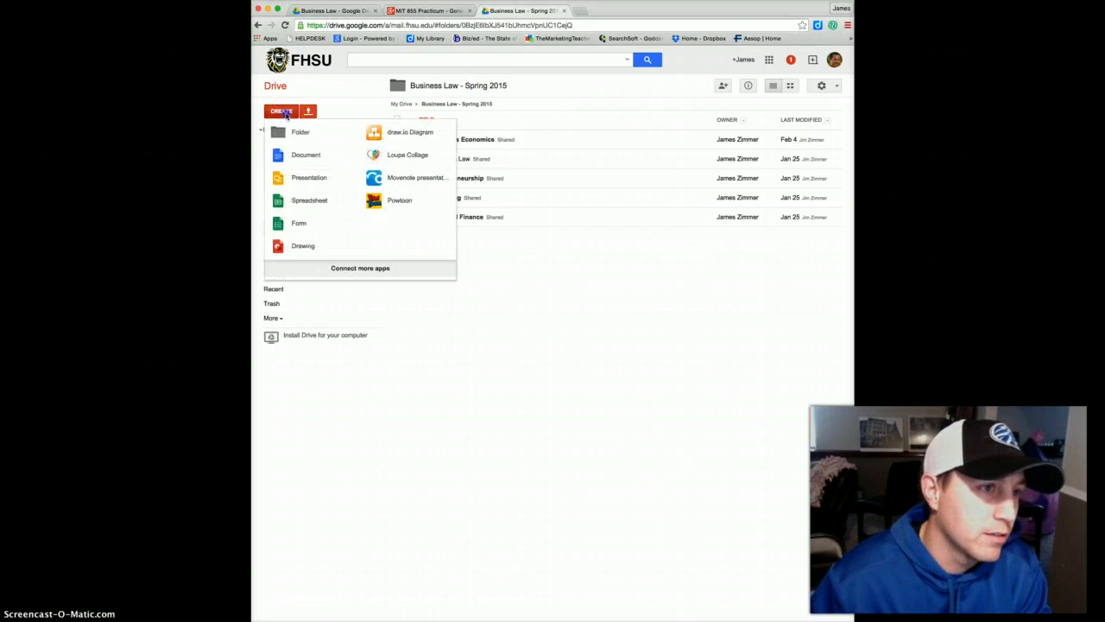
{"action": "left_click", "coordinate": [282, 159]}
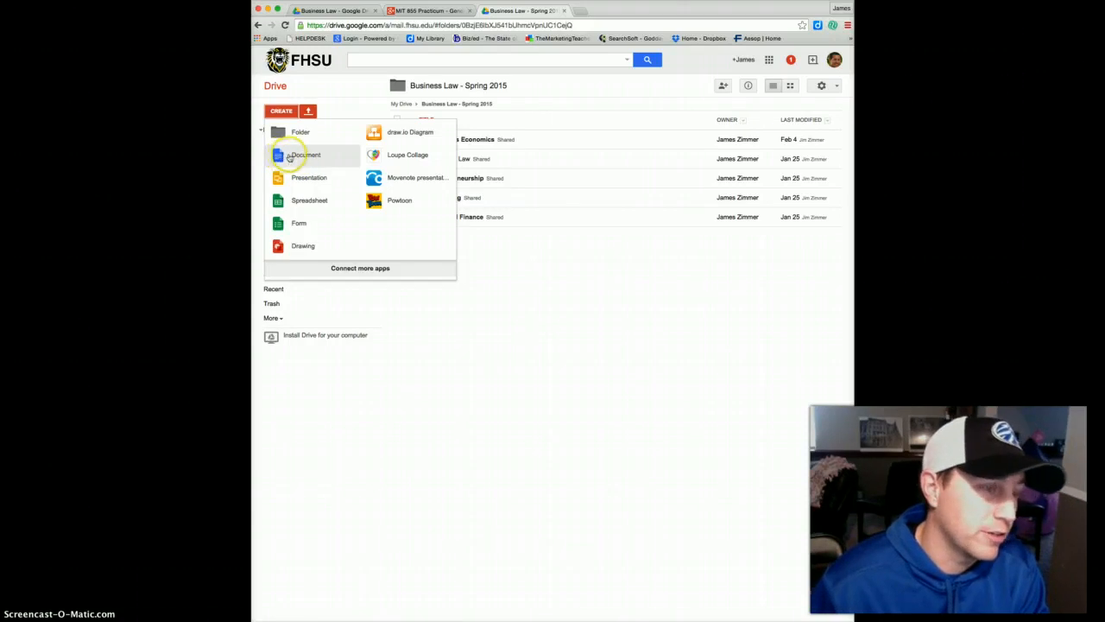
{"action": "left_click", "coordinate": [307, 157]}
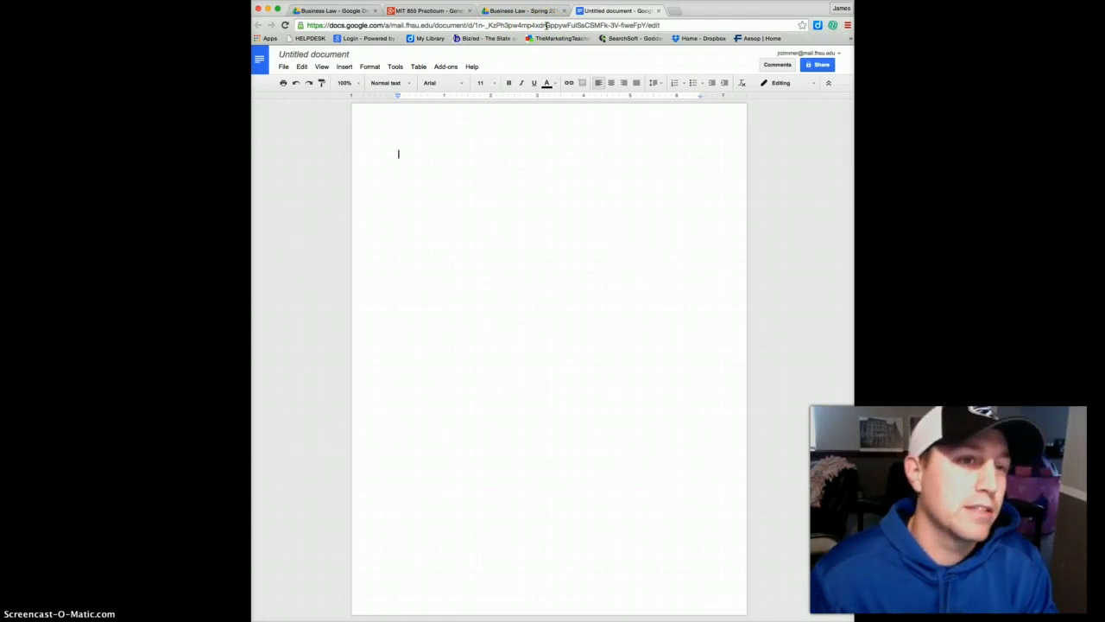
Start editing the document title, typing BUSINESS and correcting the spelling of ASSIGNMENTS.
{"action": "left_click", "coordinate": [320, 54]}
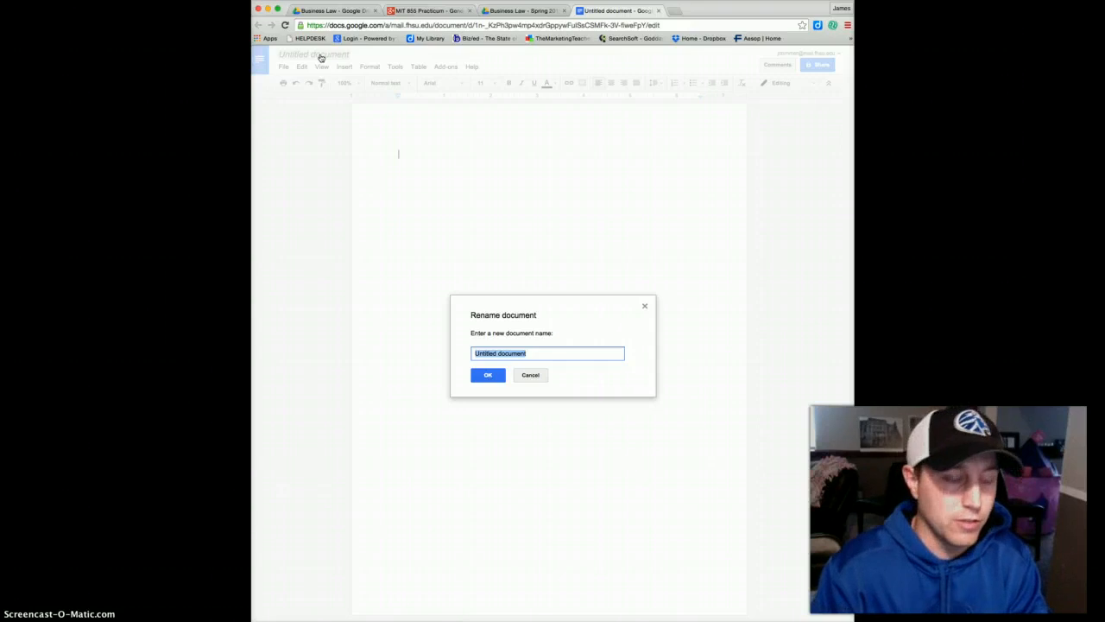
{"action": "type", "text": "Bus"}
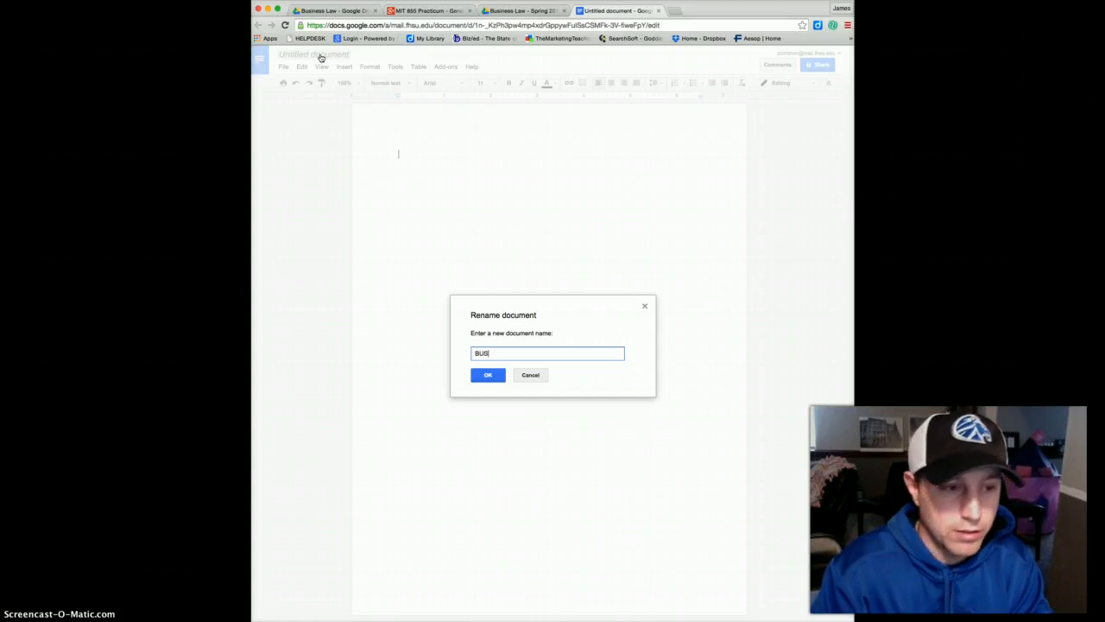
{"action": "type", "text": "INESS LAW ASSIGNMENTS AND NOTES"}
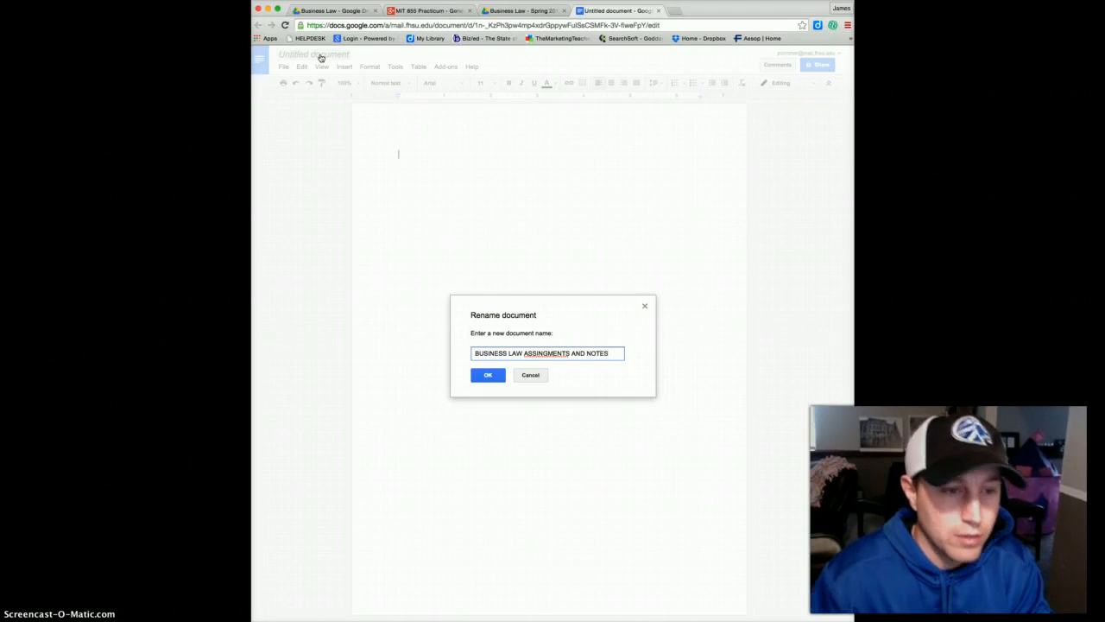
{"action": "left_click", "coordinate": [553, 357]}
{"action": "key", "text": "BackSpace"}
{"action": "key", "text": "BackSpace"}
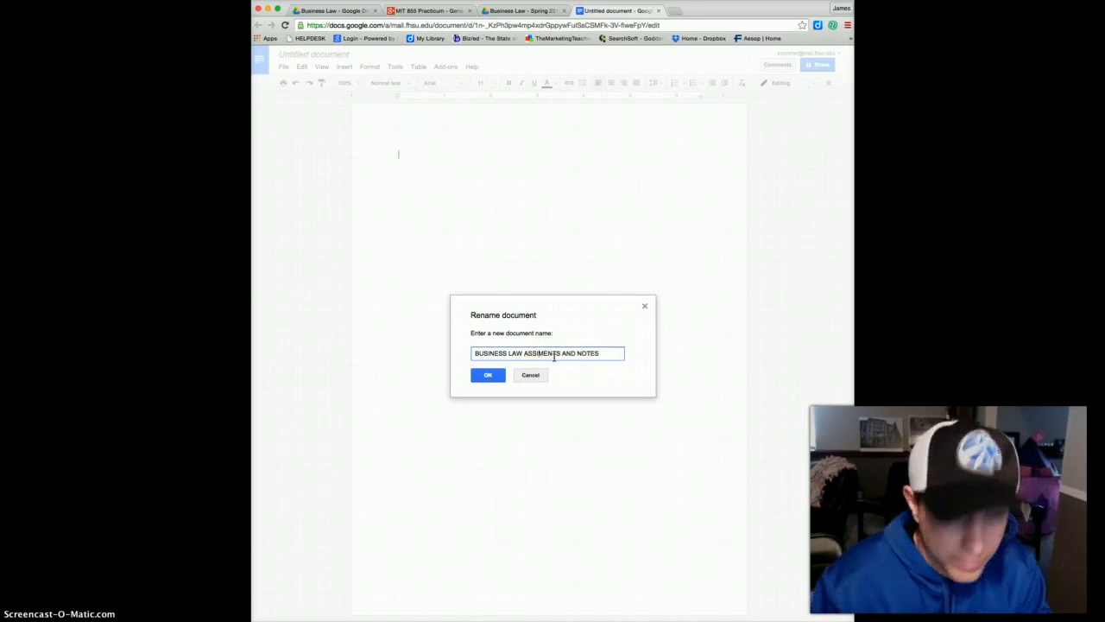
{"action": "type", "text": "GN"}
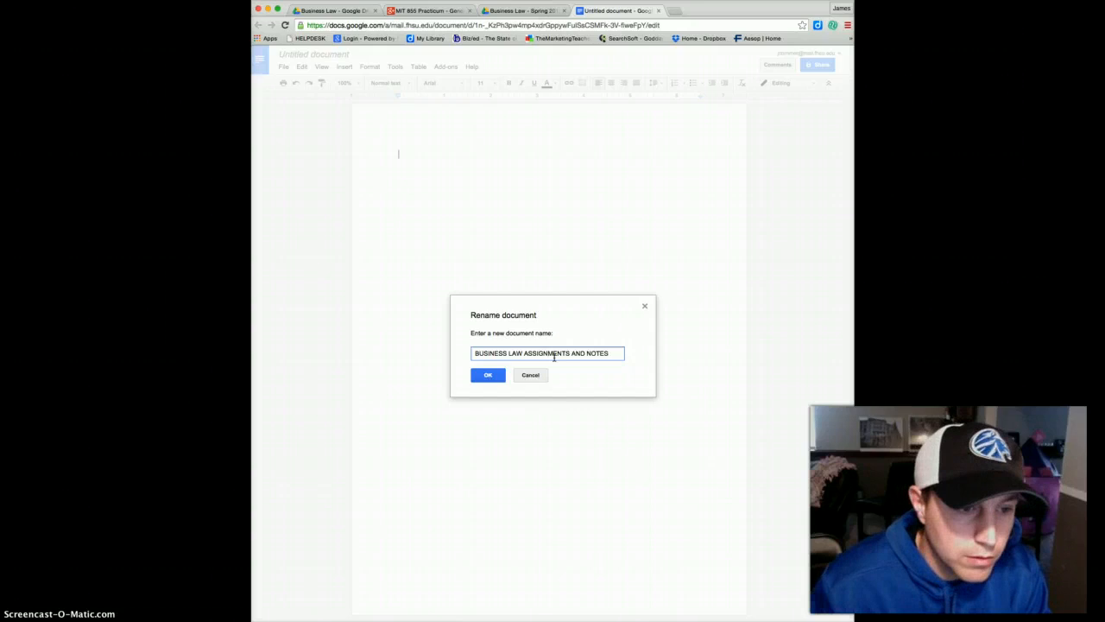
{"action": "left_click", "coordinate": [572, 358]}
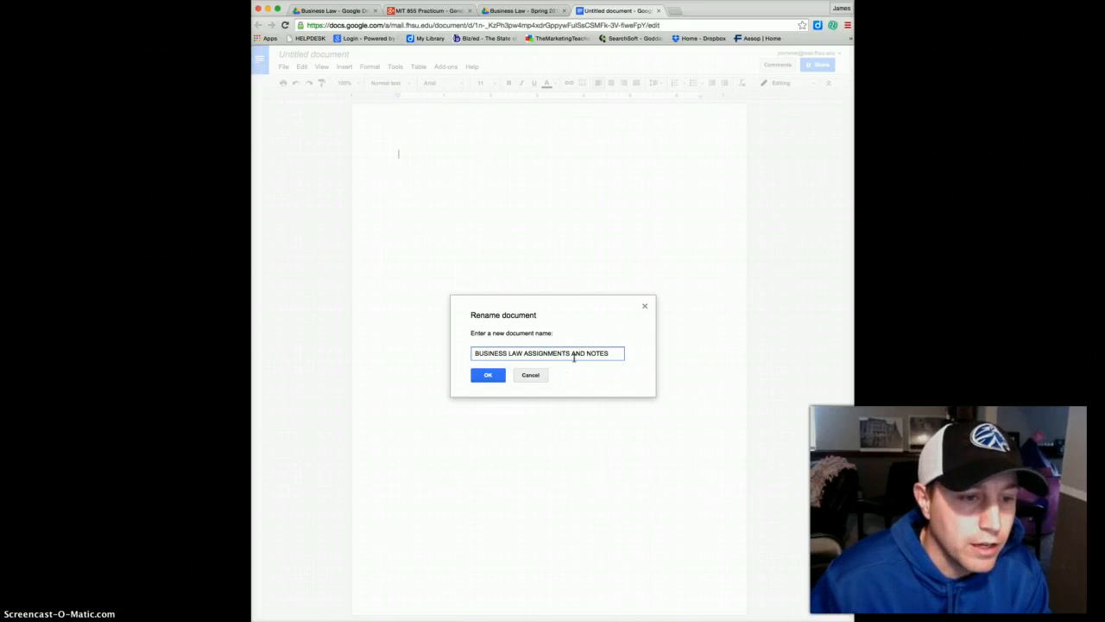
Replace 'ASSIGNMENTS AND NOTES' with 'INTERACTIVE SYLLABUS' and confirm the new title.
{"action": "left_click", "coordinate": [608, 353]}
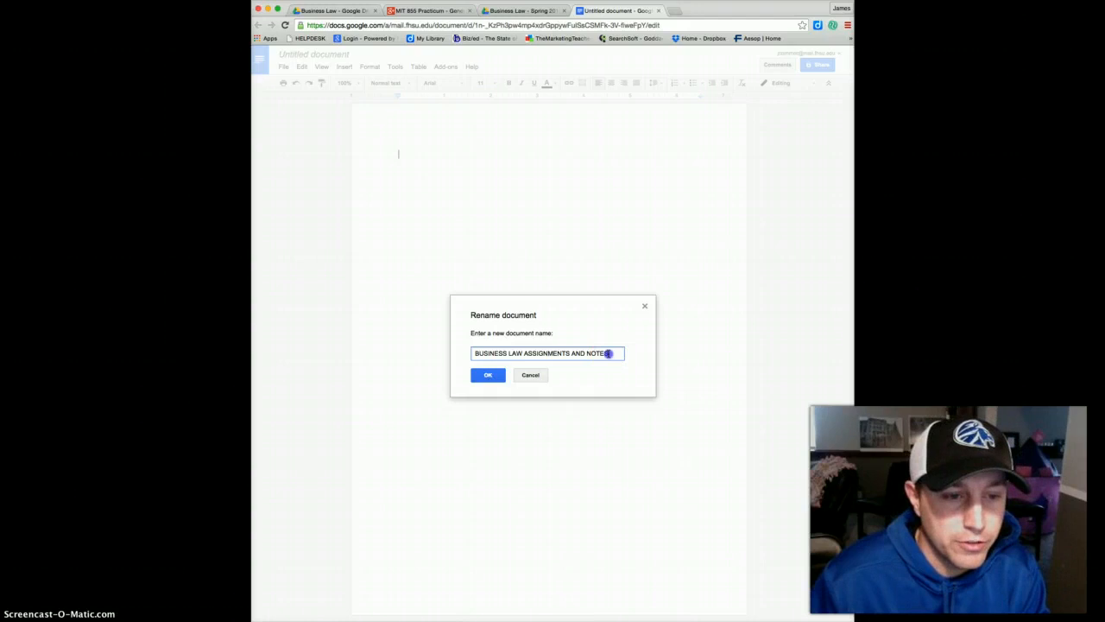
{"action": "left_click_drag", "start_coordinate": [609, 353], "coordinate": [525, 353]}
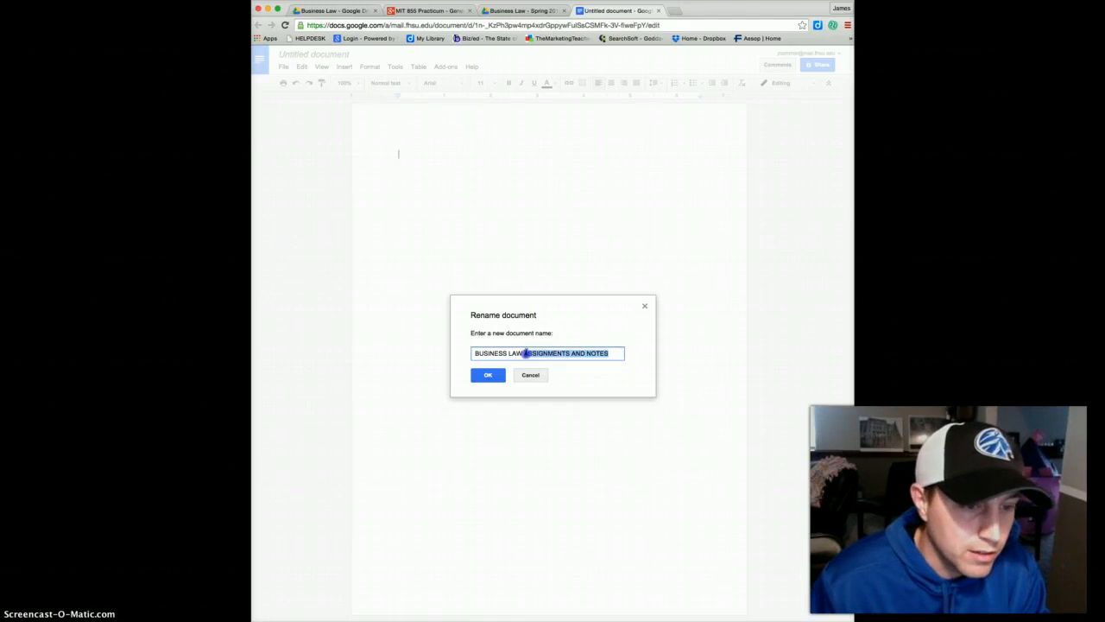
{"action": "key", "text": "BackSpace"}
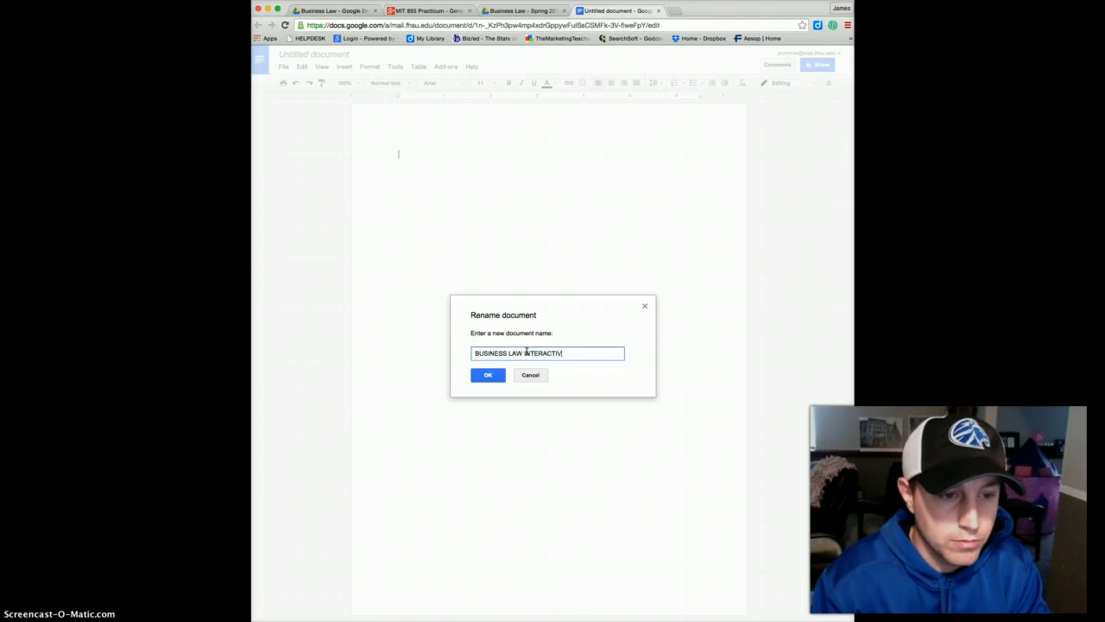
{"action": "type", "text": "INTERACTIVE SYLLABUS"}
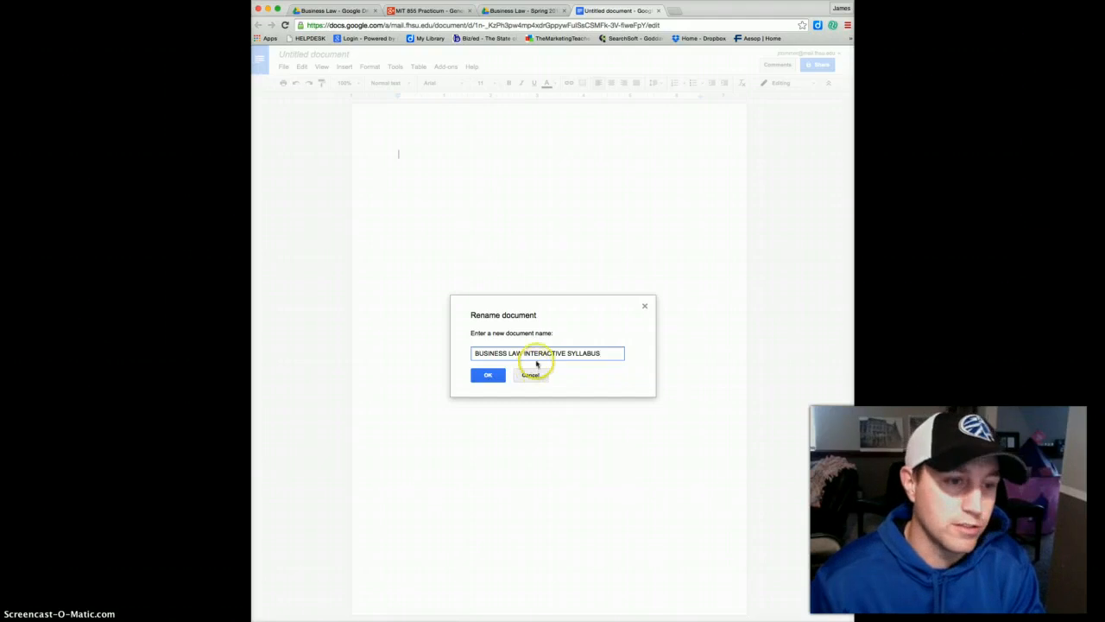
{"action": "left_click", "coordinate": [495, 377]}
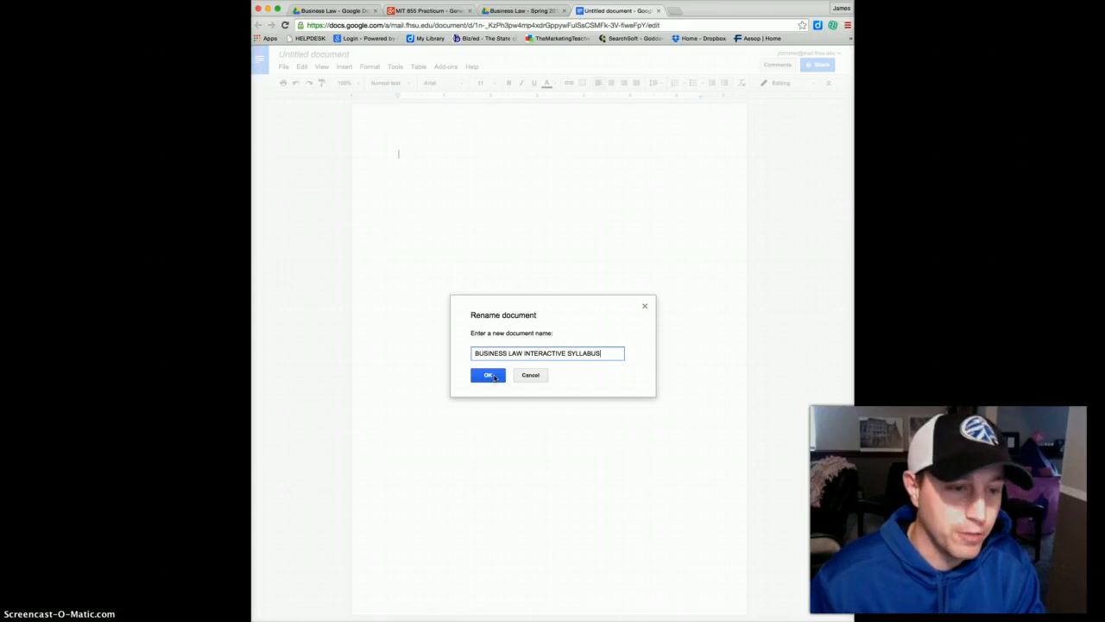
{"action": "left_click", "coordinate": [494, 376]}
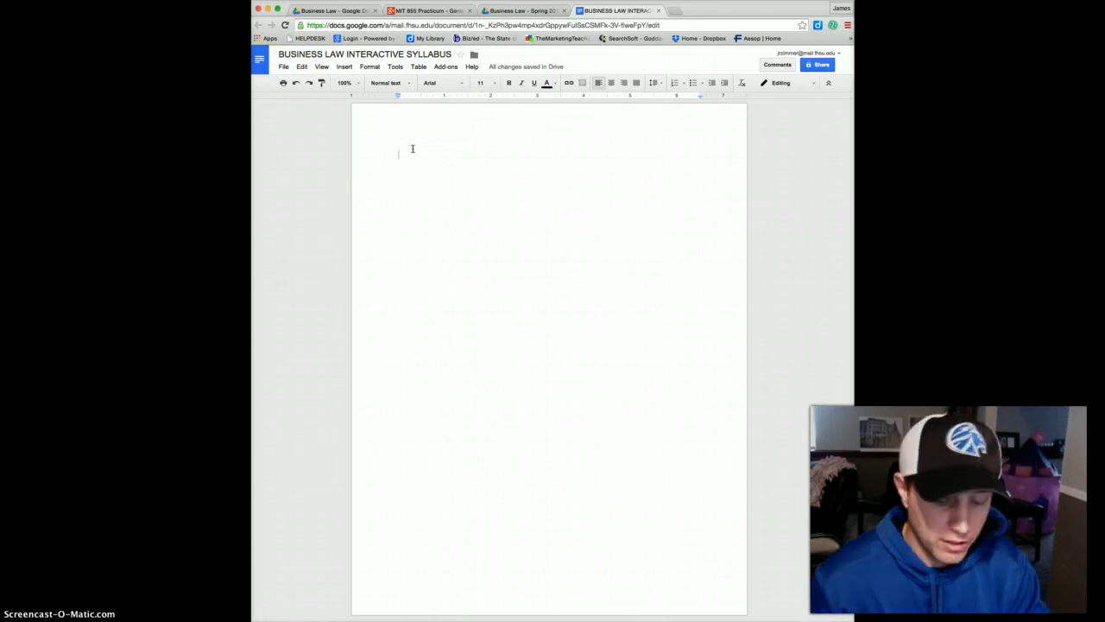
Bring up the Move to dialog, which shows the document in Business Law - Spring 2015.
{"action": "left_click", "coordinate": [518, 142]}
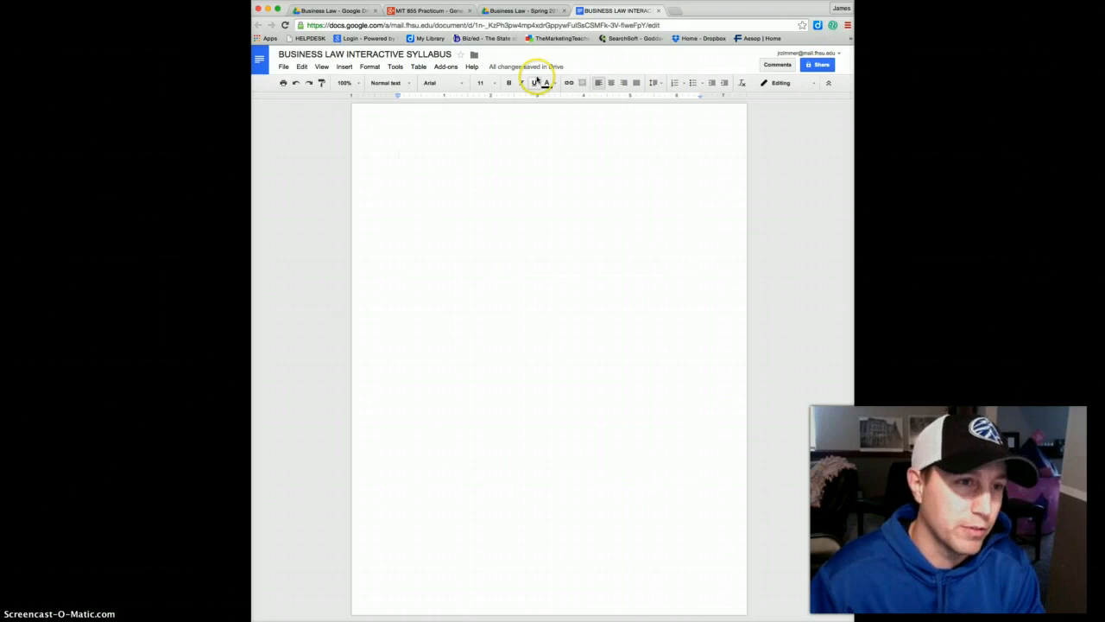
{"action": "left_click", "coordinate": [474, 55]}
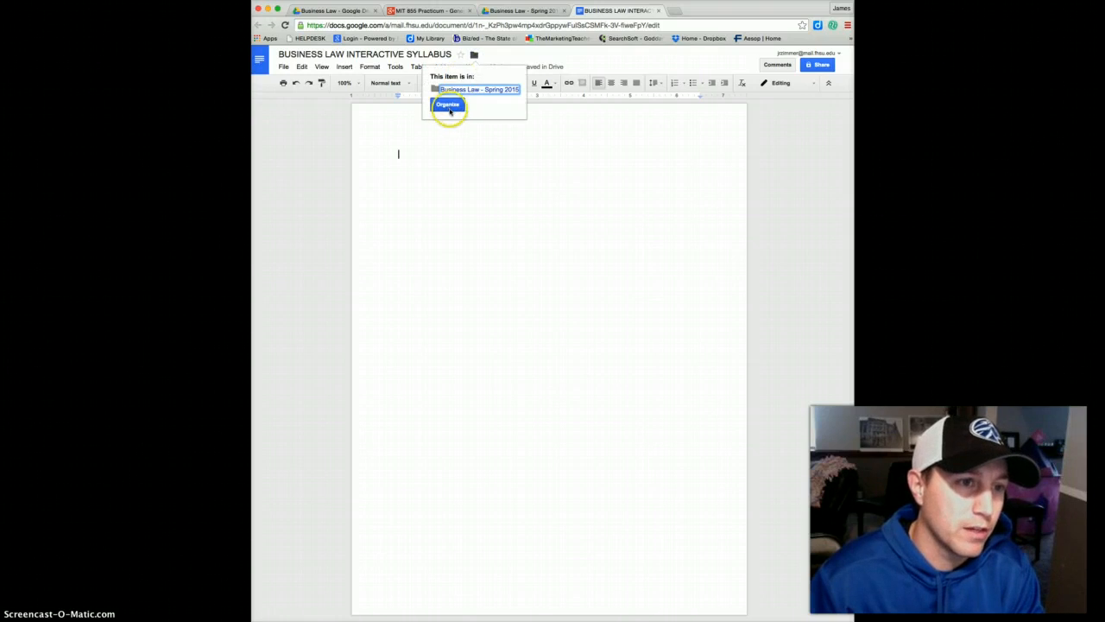
{"action": "left_click", "coordinate": [448, 105]}
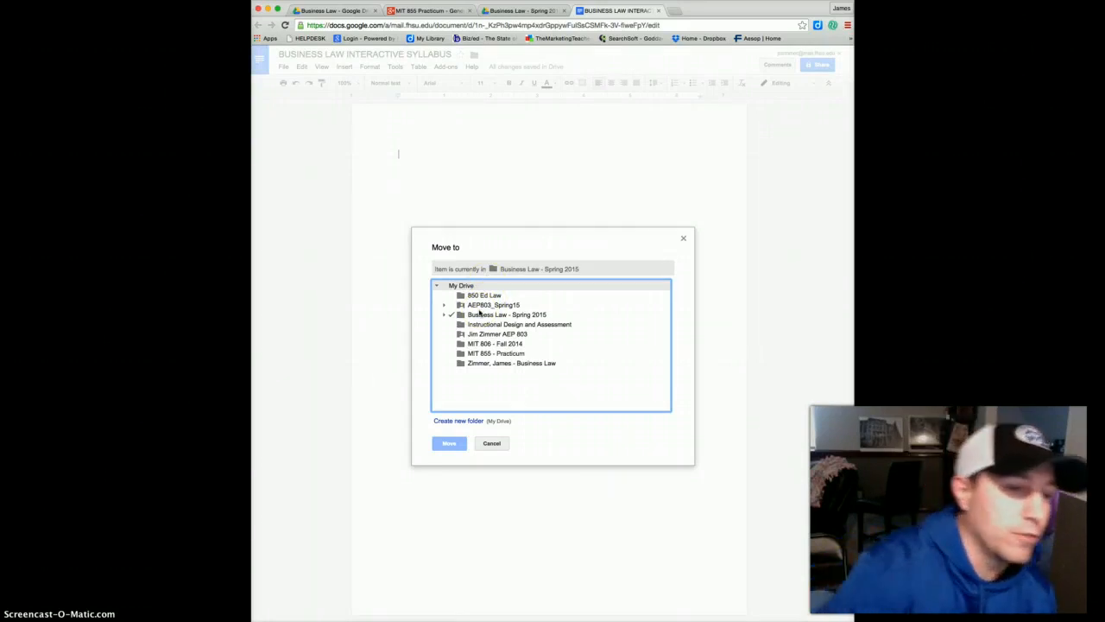
Expand Business Law - Spring 2015 to reveal its subfolders.
{"action": "left_click", "coordinate": [480, 316]}
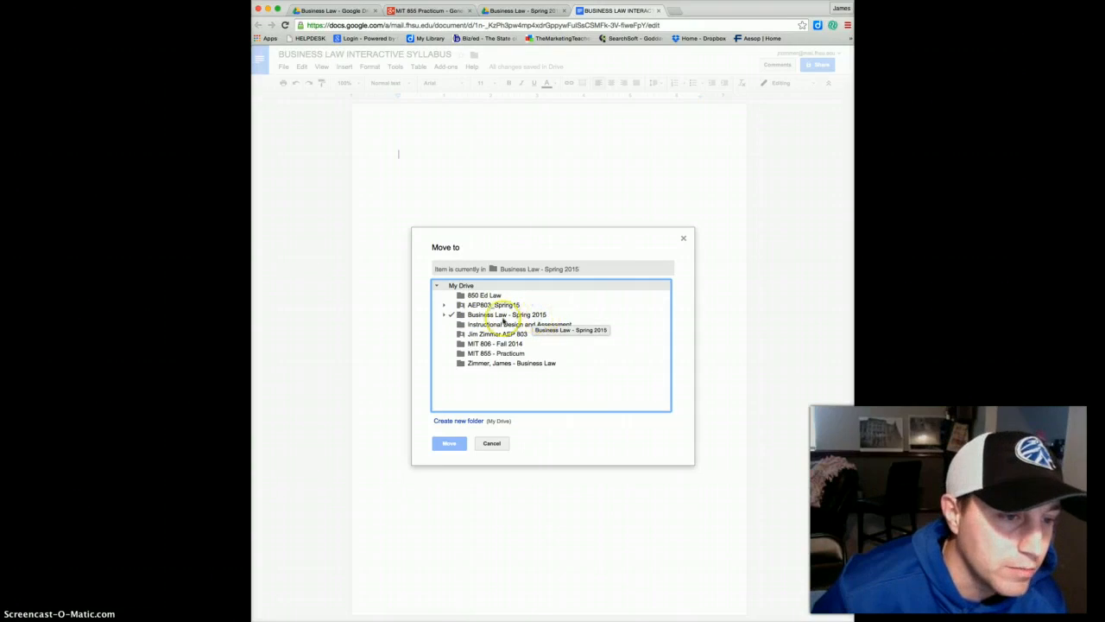
{"action": "left_click", "coordinate": [443, 316]}
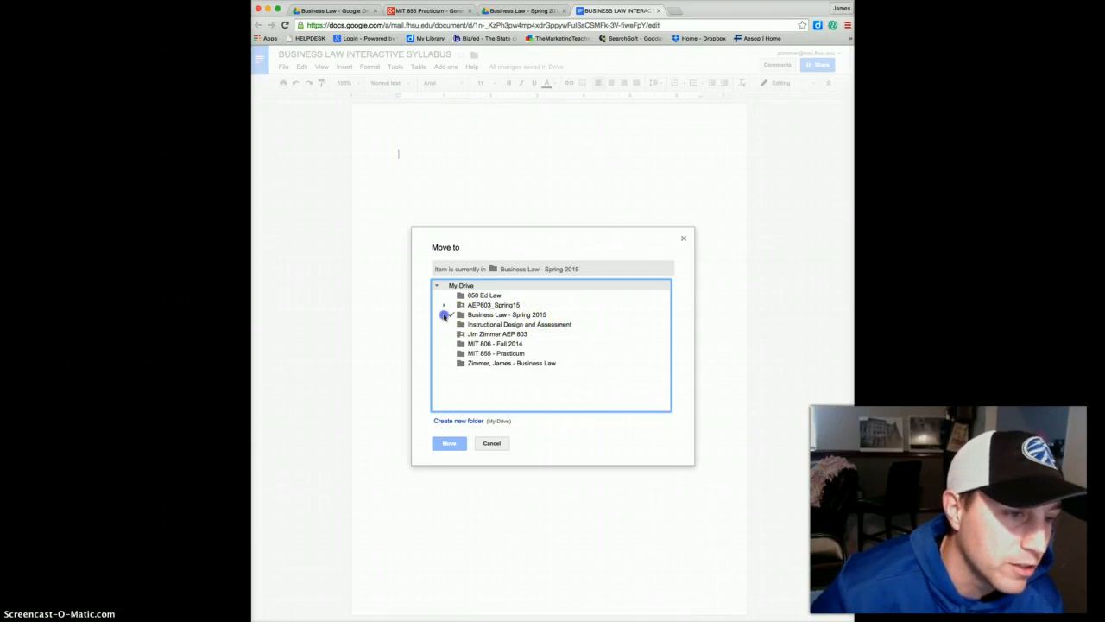
{"action": "left_click", "coordinate": [467, 327]}
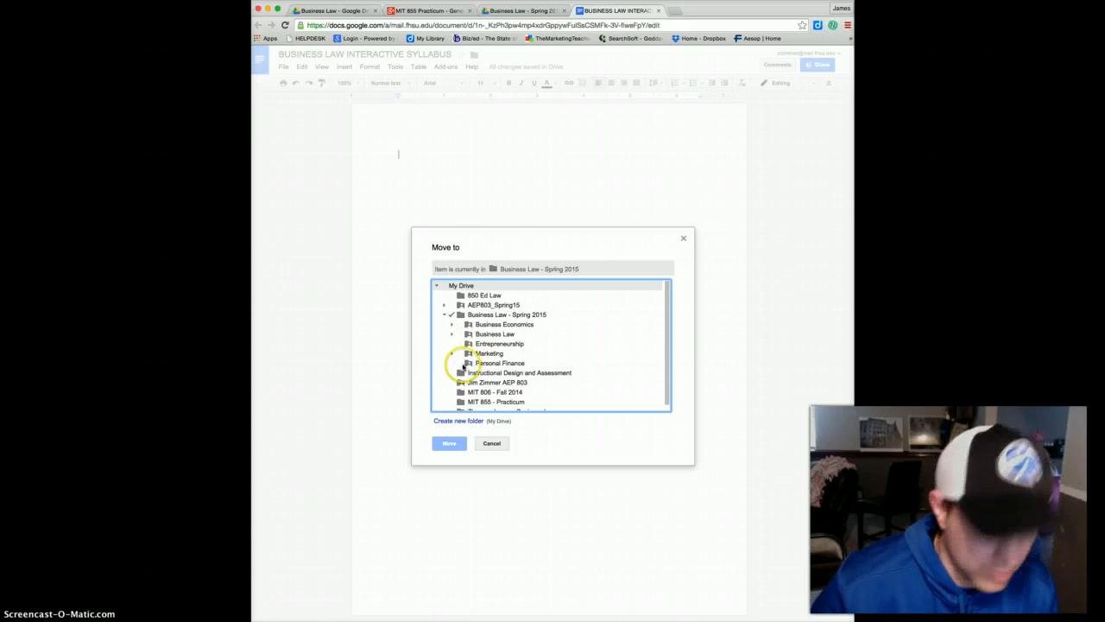
{"action": "left_click_drag", "start_coordinate": [467, 354], "coordinate": [467, 358]}
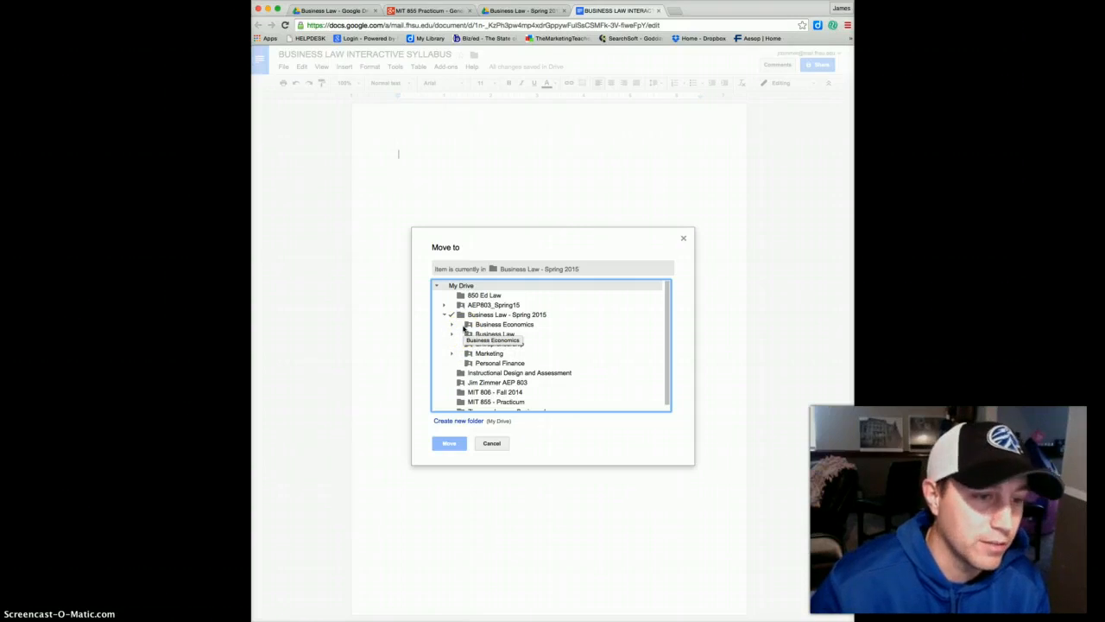
Check Business Economics, Business Law, Entrepreneurship, Marketing and Personal Finance as destinations.
{"action": "left_click", "coordinate": [463, 328]}
{"action": "left_click", "coordinate": [463, 335]}
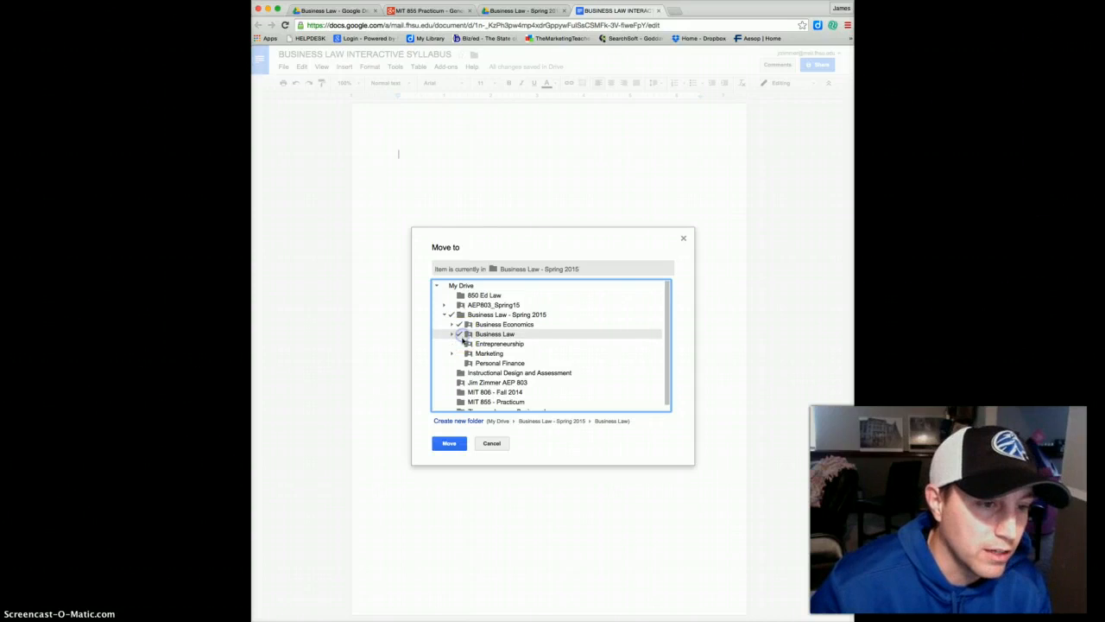
{"action": "left_click", "coordinate": [462, 344]}
{"action": "left_click", "coordinate": [462, 353]}
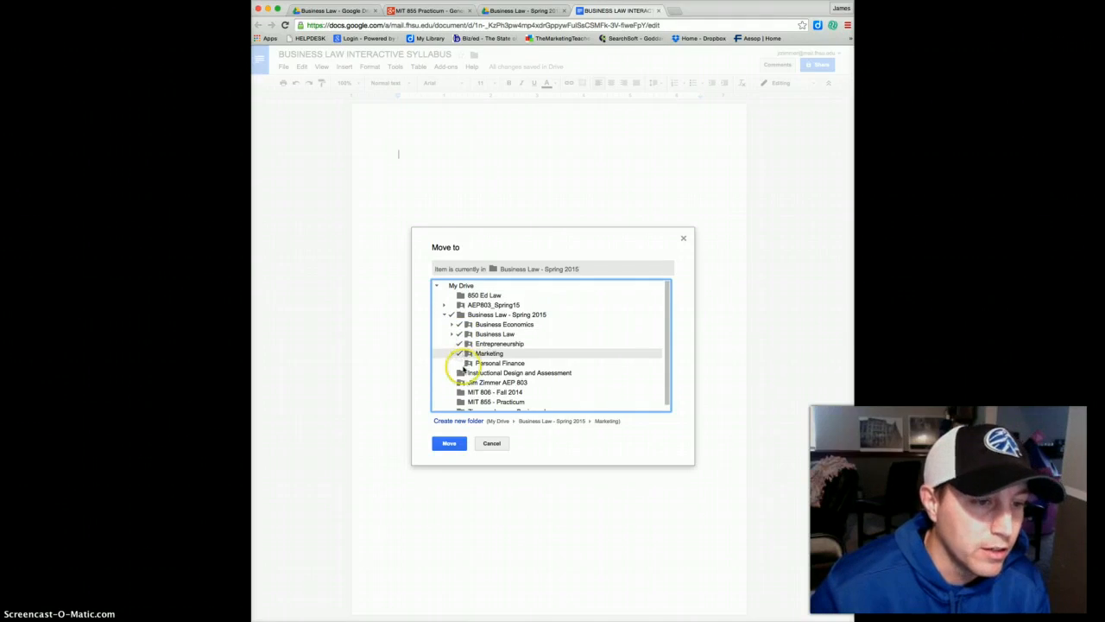
{"action": "left_click", "coordinate": [464, 370]}
{"action": "left_click", "coordinate": [464, 364]}
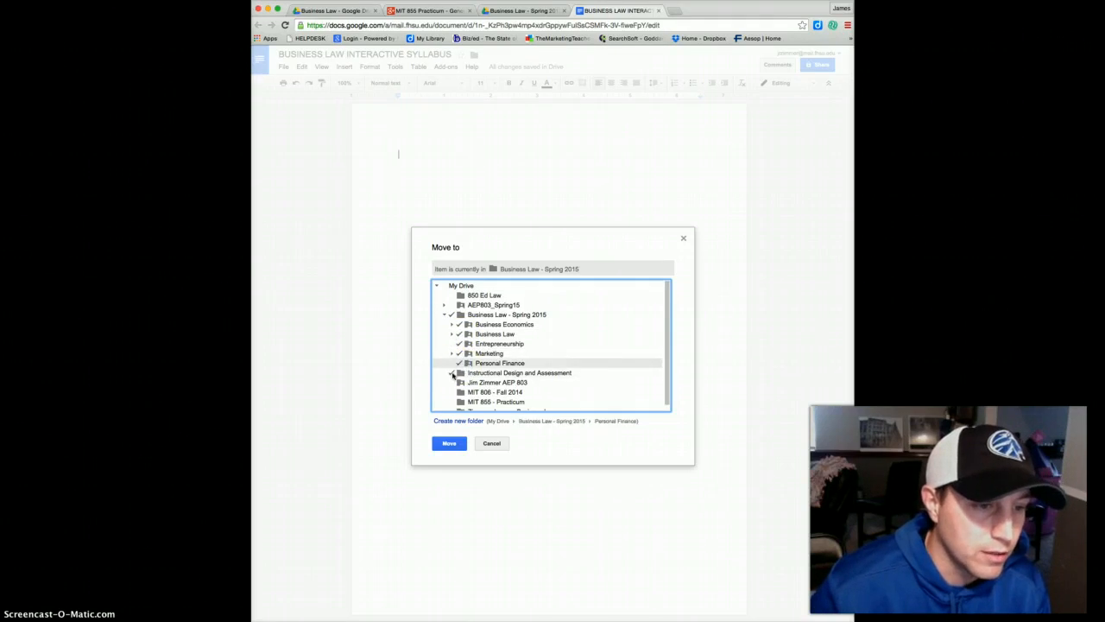
{"action": "left_click", "coordinate": [454, 373]}
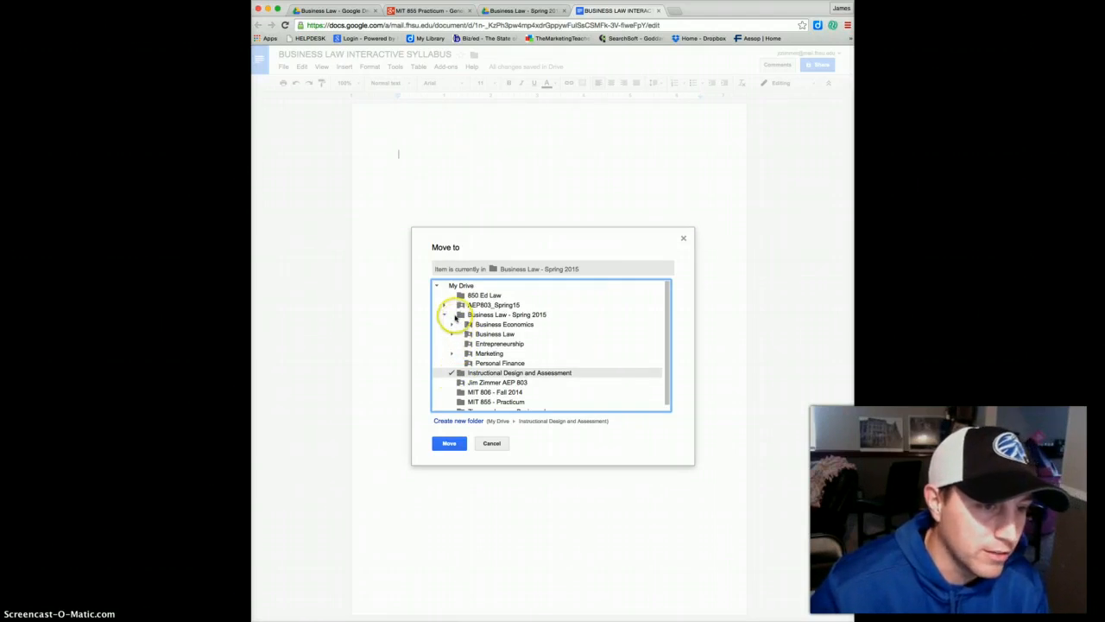
Reselect Business Law - Spring 2015, recheck its five subfolders, and move the syllabus into them.
{"action": "left_click", "coordinate": [456, 315]}
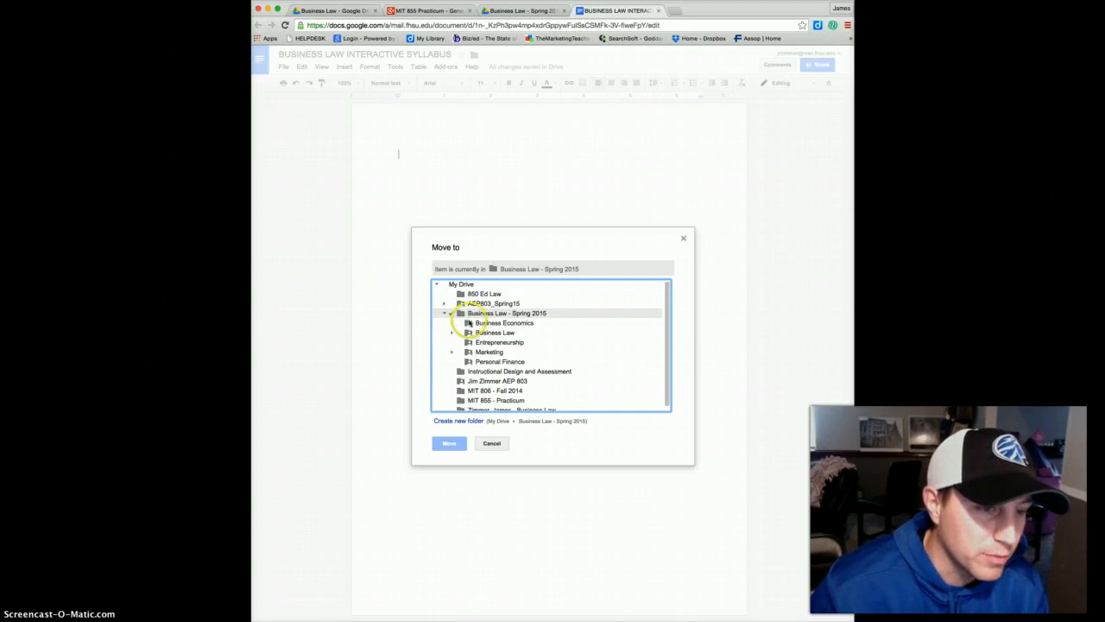
{"action": "scroll", "coordinate": [464, 328], "scroll_direction": "down", "scroll_amount": 1}
{"action": "left_click", "coordinate": [462, 321]}
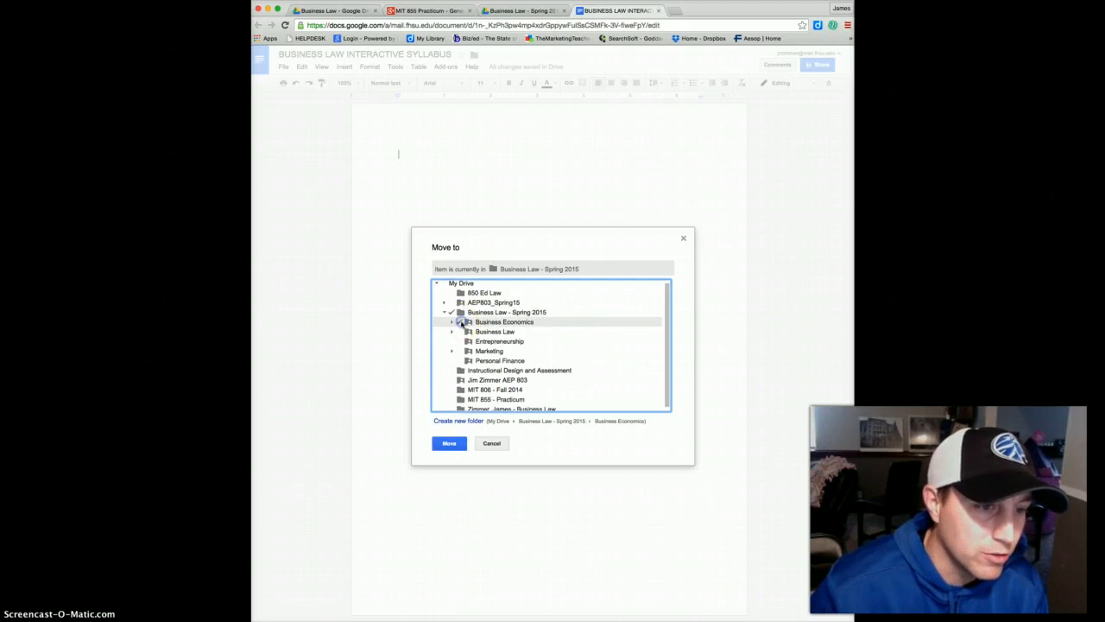
{"action": "left_click", "coordinate": [463, 331]}
{"action": "left_click", "coordinate": [463, 341]}
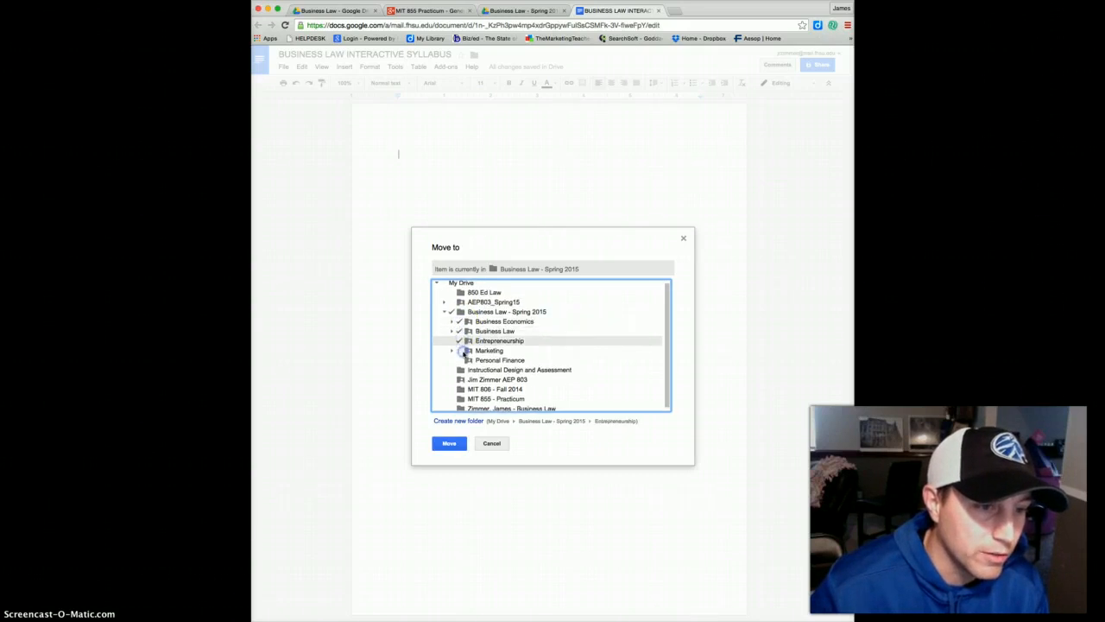
{"action": "left_click", "coordinate": [464, 351]}
{"action": "left_click", "coordinate": [463, 360]}
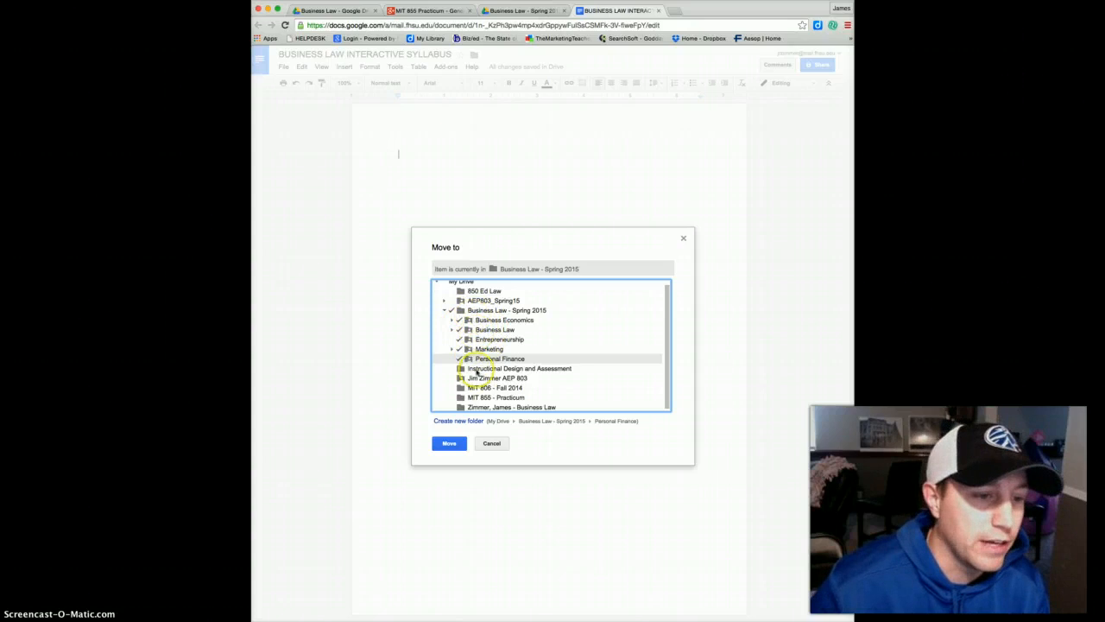
{"action": "left_click", "coordinate": [449, 444]}
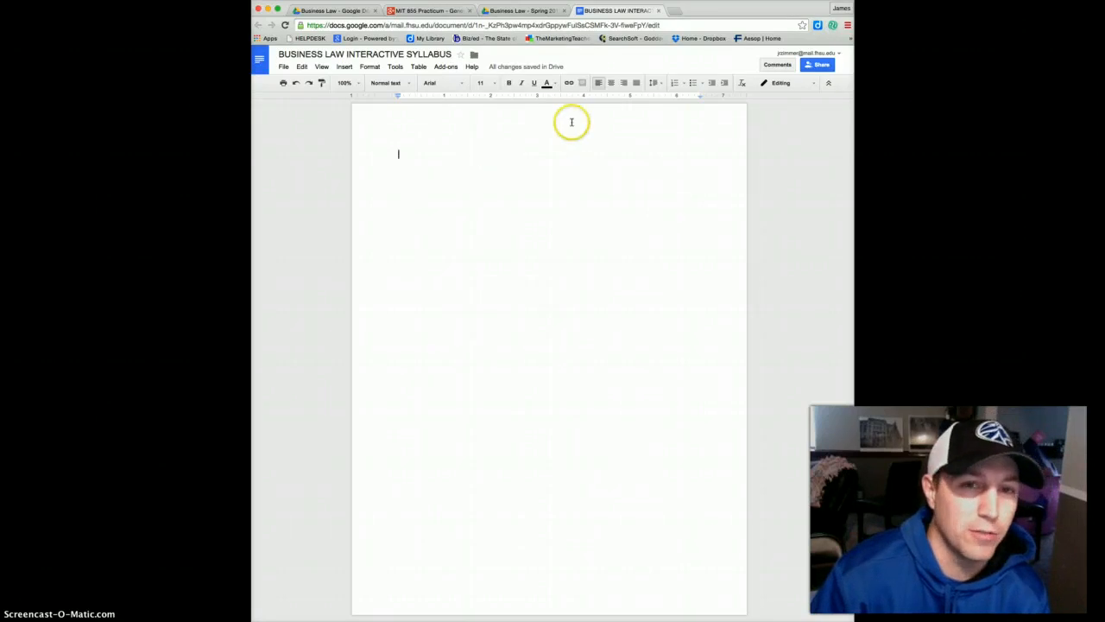
Switch both collaborators to Can view in Sharing settings and save the changes.
{"action": "left_click", "coordinate": [819, 65]}
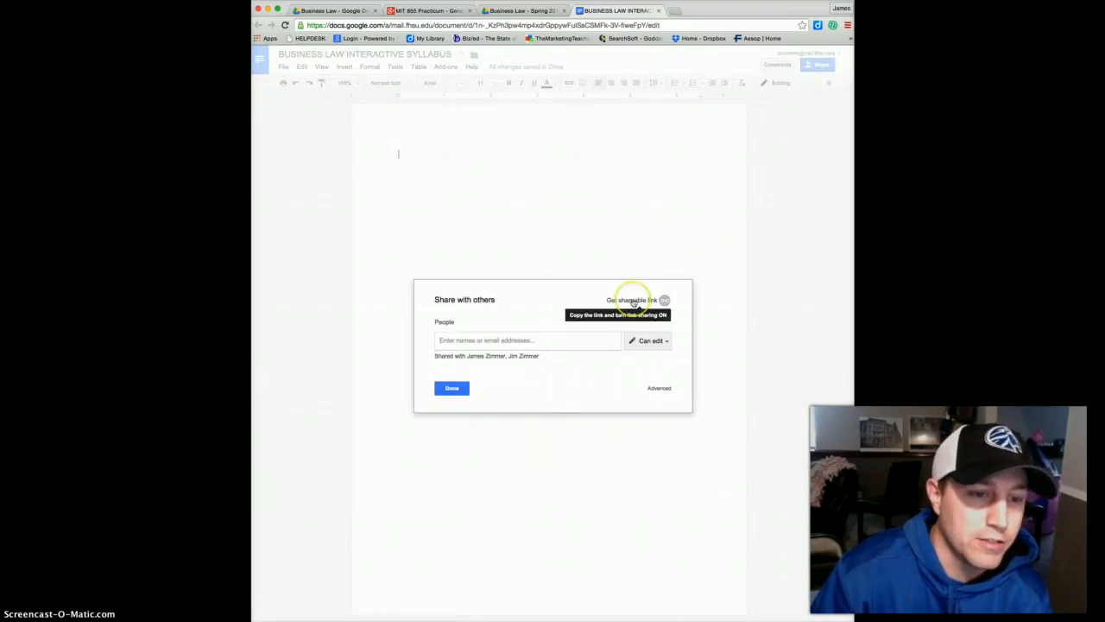
{"action": "left_click", "coordinate": [484, 357]}
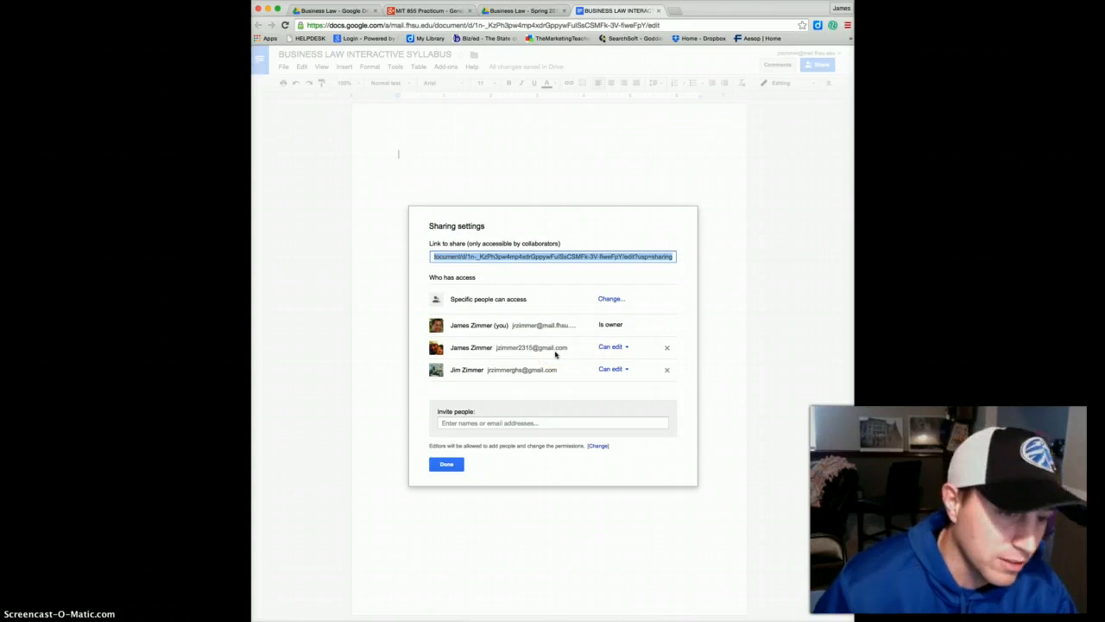
{"action": "left_click", "coordinate": [627, 347]}
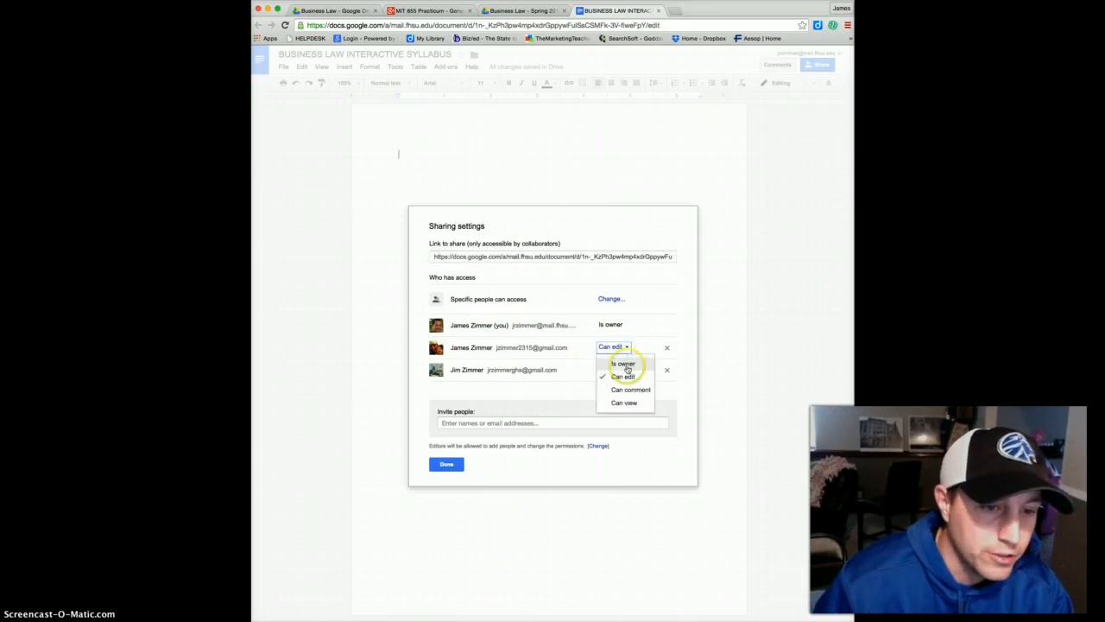
{"action": "left_click", "coordinate": [623, 402]}
{"action": "left_click", "coordinate": [627, 371]}
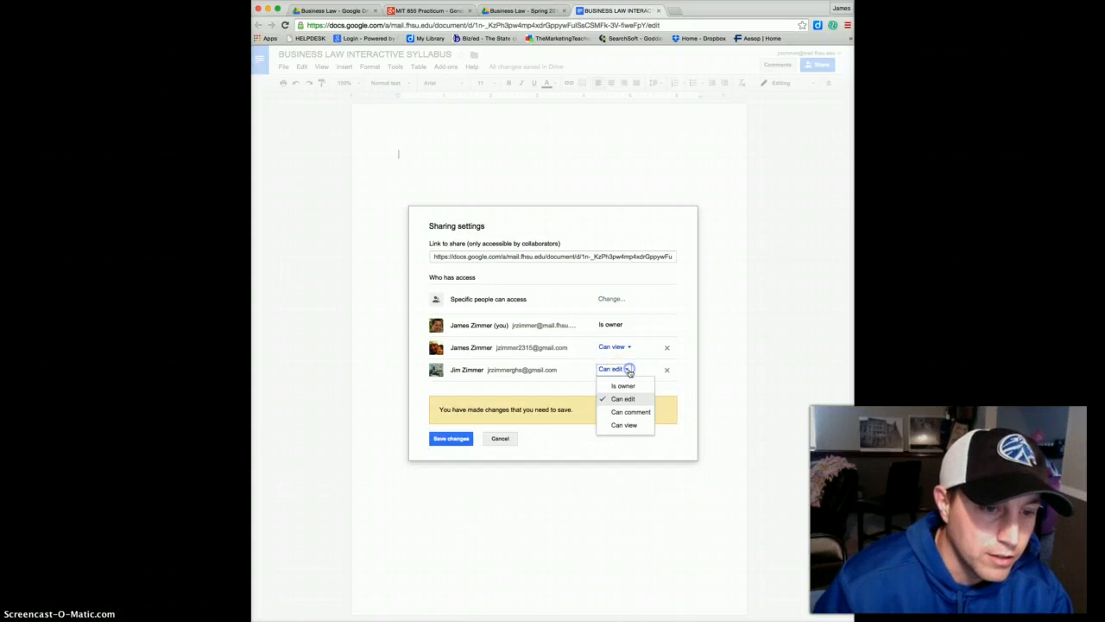
{"action": "left_click", "coordinate": [629, 424]}
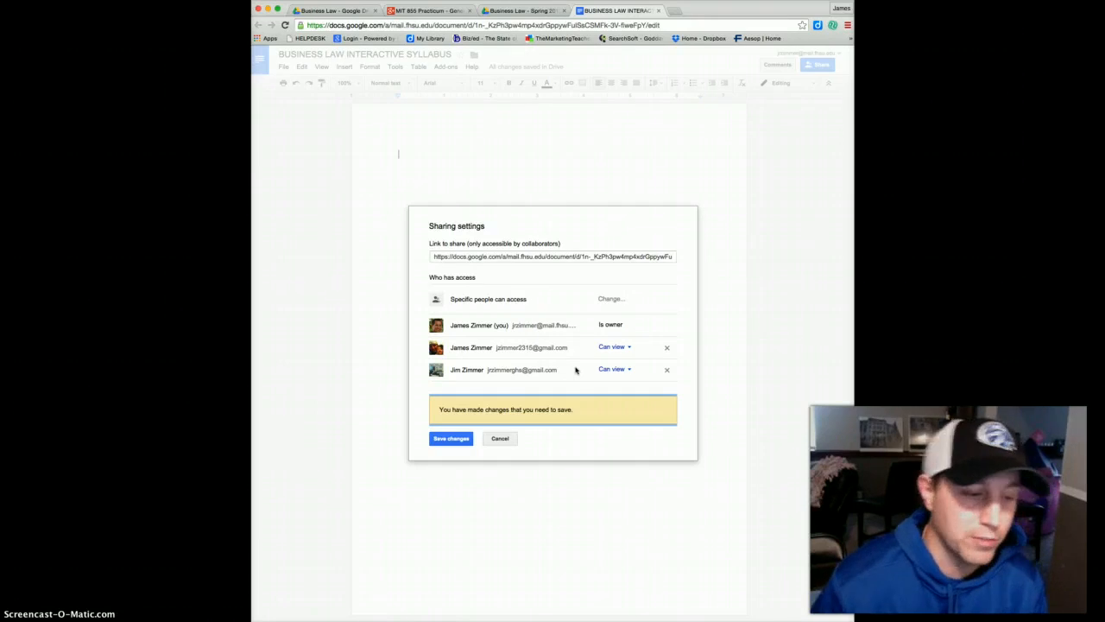
{"action": "left_click", "coordinate": [452, 439]}
{"action": "left_click", "coordinate": [454, 464]}
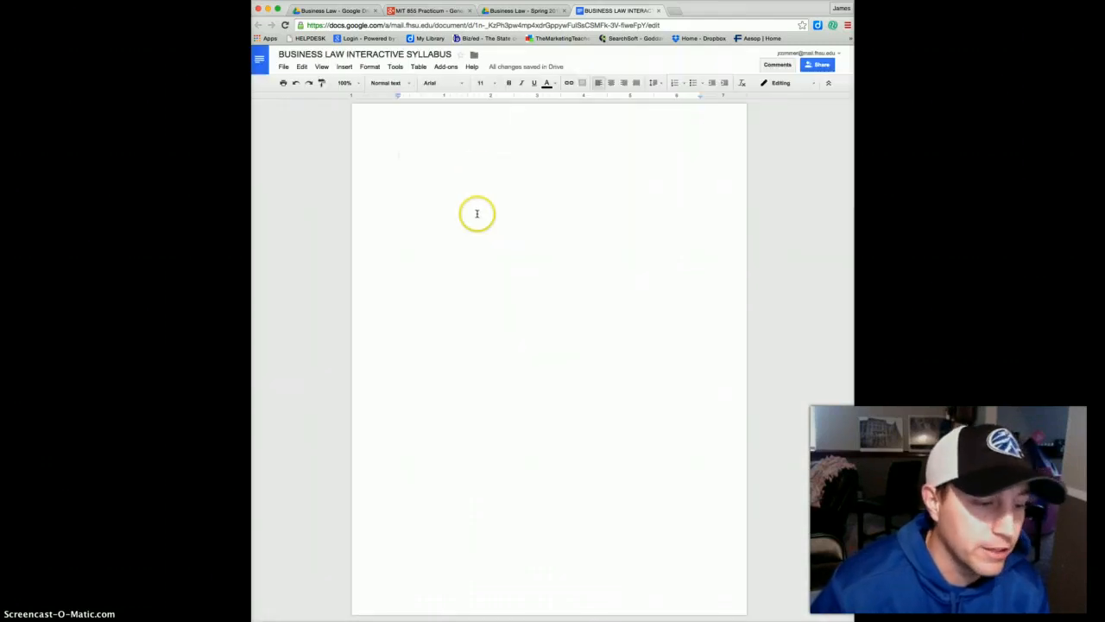
{"action": "left_click", "coordinate": [477, 214]}
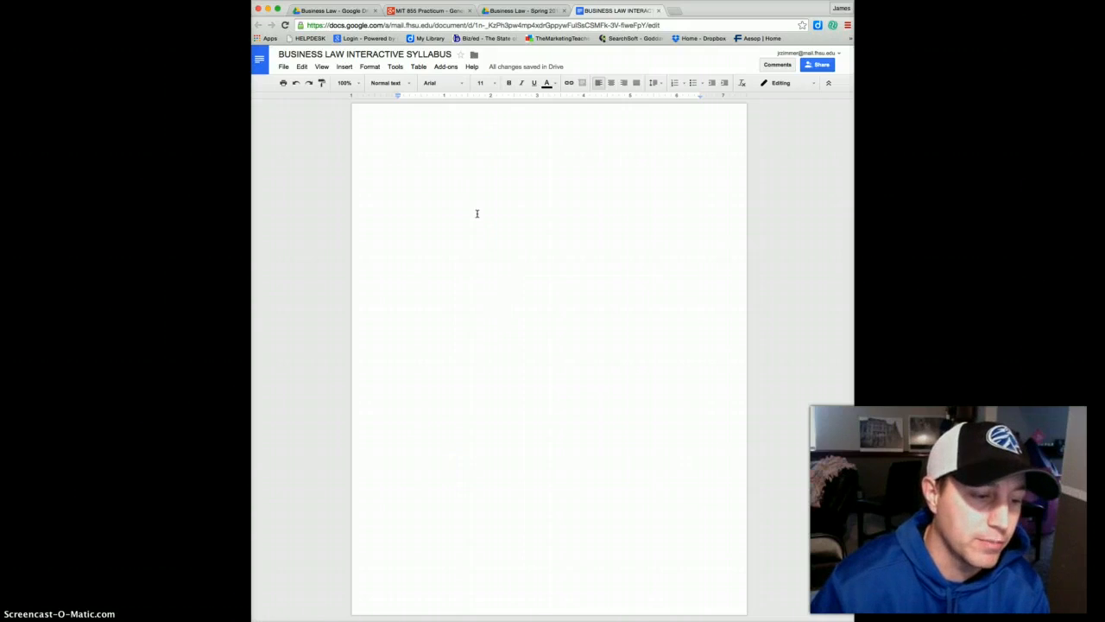